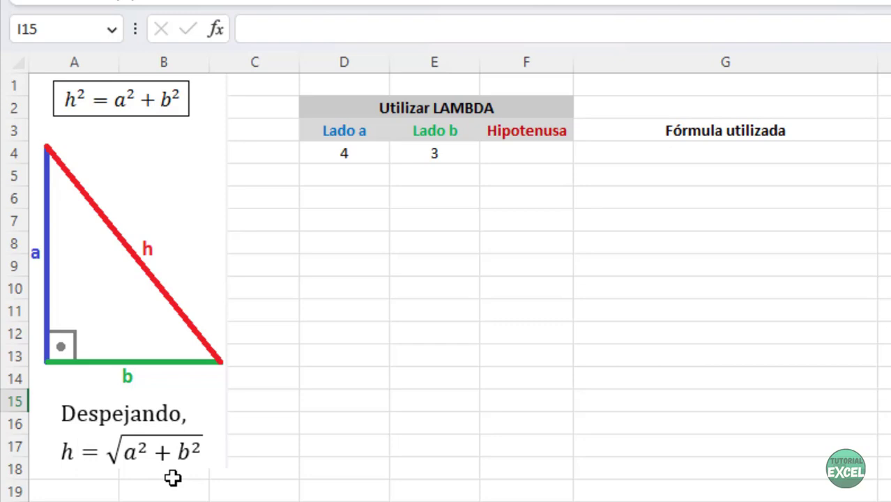
# Step: Calculate the hypotenuse in F4 with the custom function =Hipotenusa(D4;E4), using the two side lengths
pyautogui.click(526, 152)
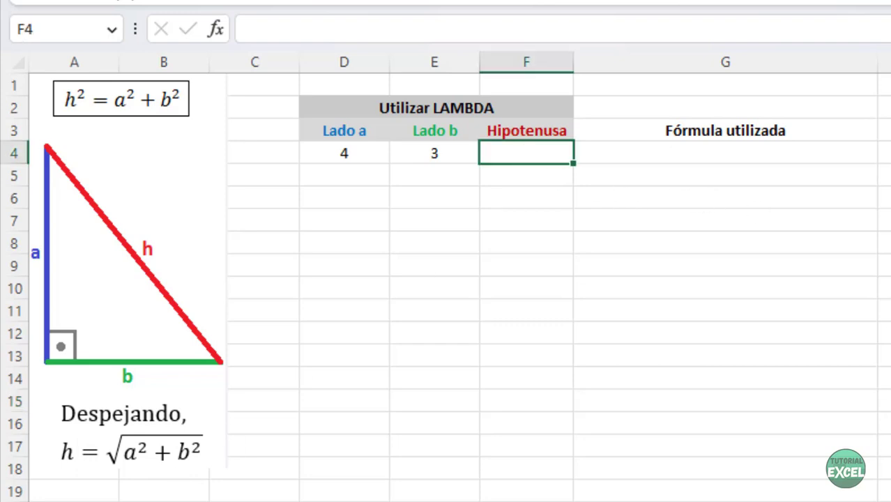
pyautogui.write('=hipo')
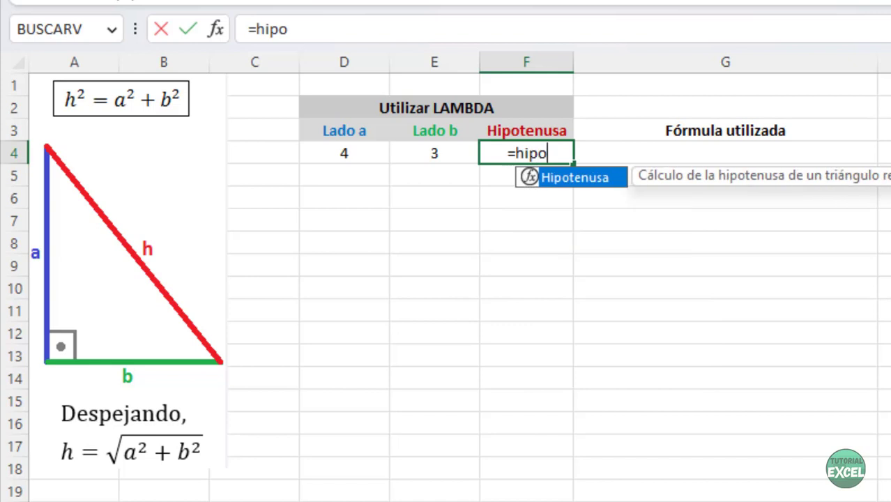
pyautogui.doubleClick(593, 177)
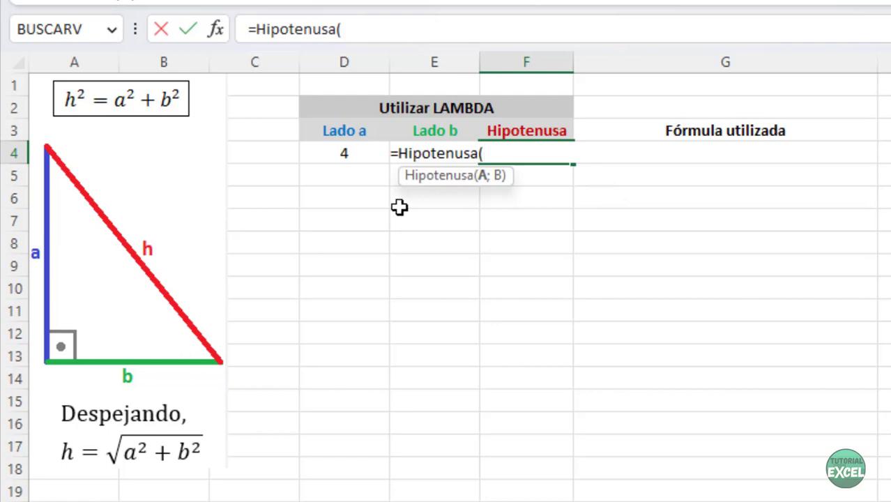
pyautogui.click(338, 152)
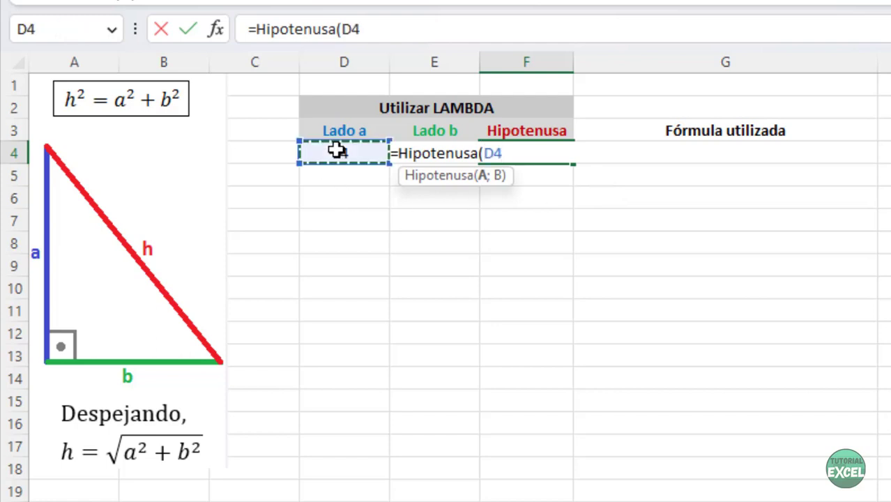
pyautogui.write(';')
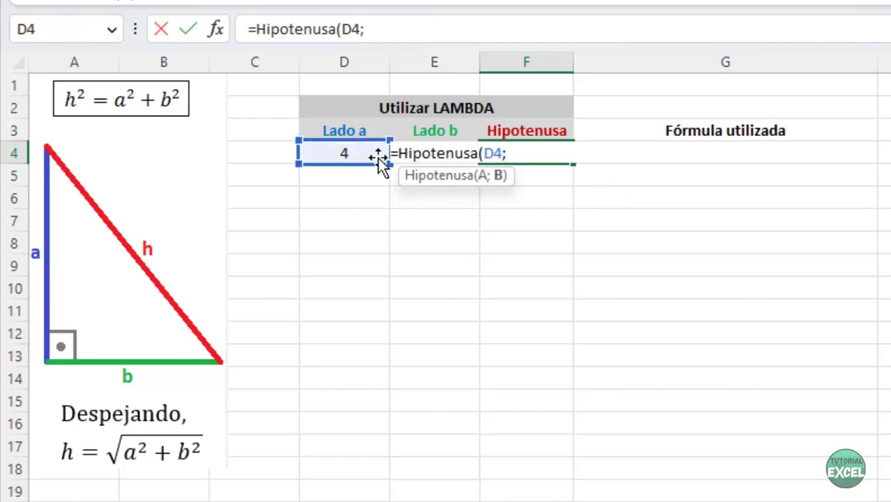
pyautogui.click(327, 177)
pyautogui.press('Up')
pyautogui.press('Right')
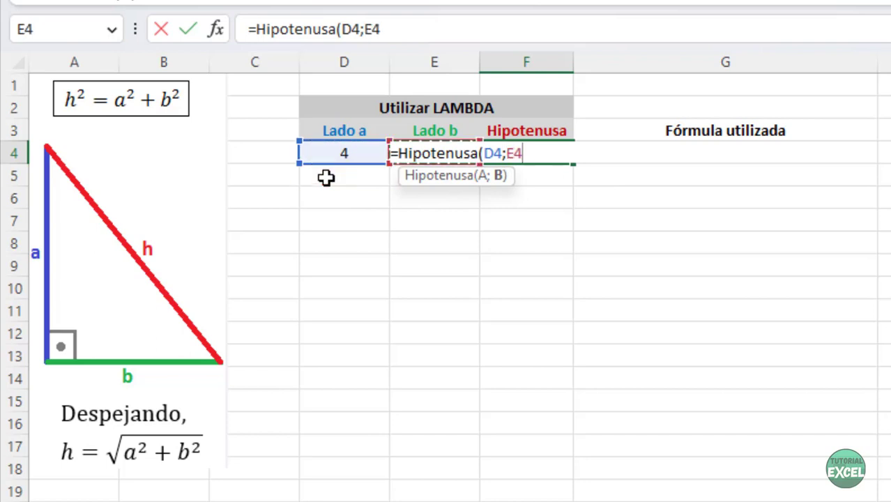
pyautogui.write(')')
pyautogui.press('Return')
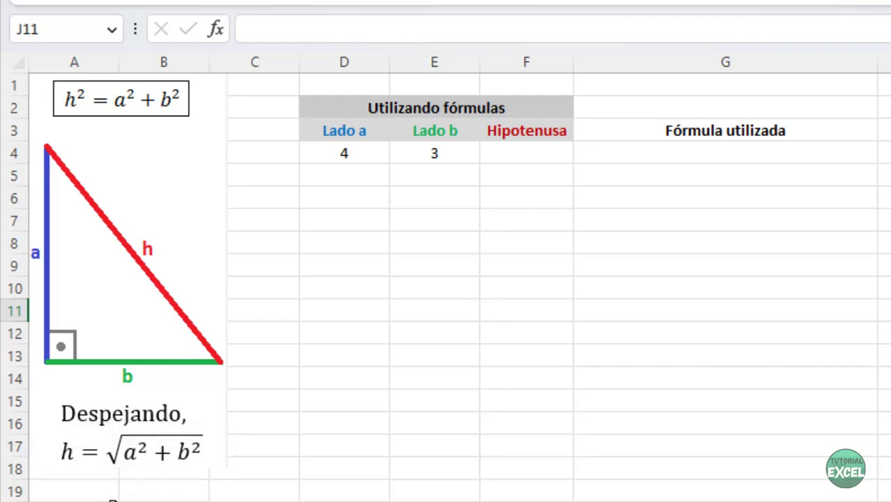
# Step: Calculate the hypotenuse in F4 of the "Utilizando fórmulas" table with =RAIZ(D4^2+E4^2)
pyautogui.click(375, 159)
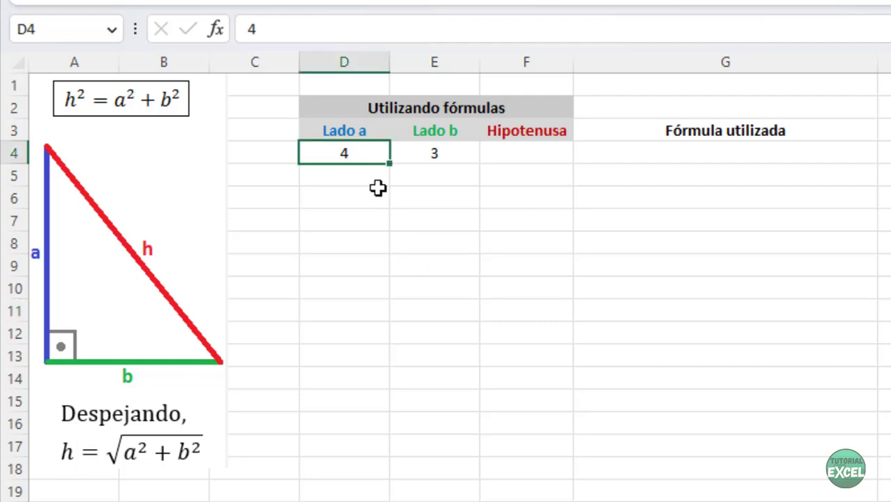
pyautogui.click(462, 153)
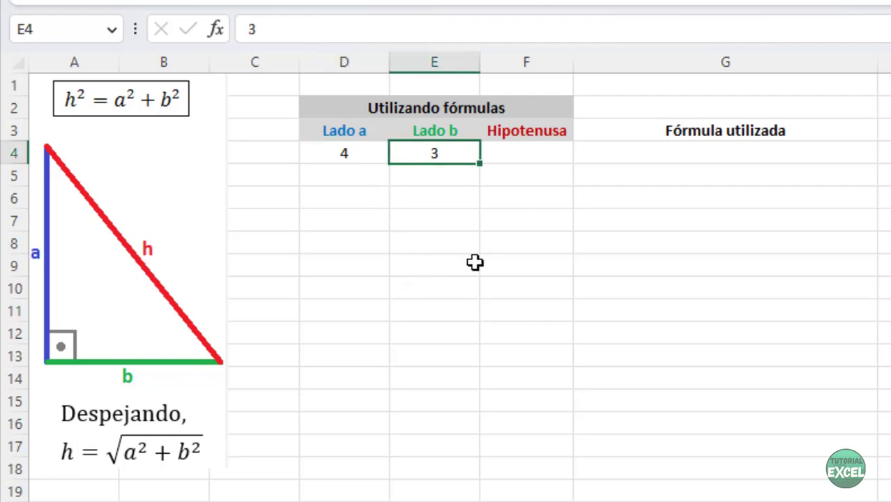
pyautogui.click(516, 154)
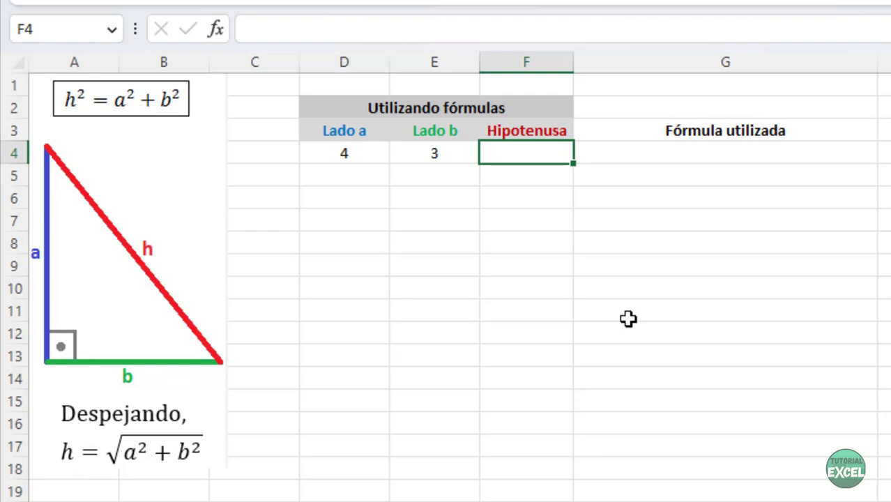
pyautogui.write('=raiz')
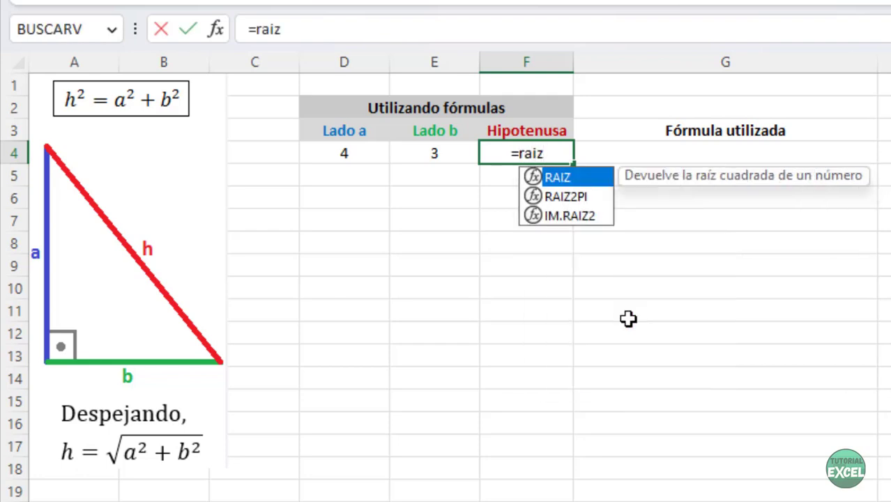
pyautogui.write('(')
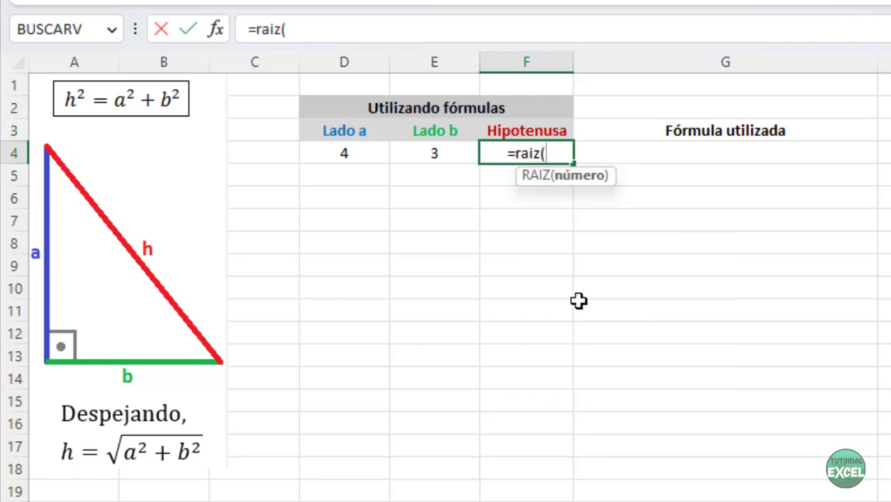
pyautogui.click(349, 150)
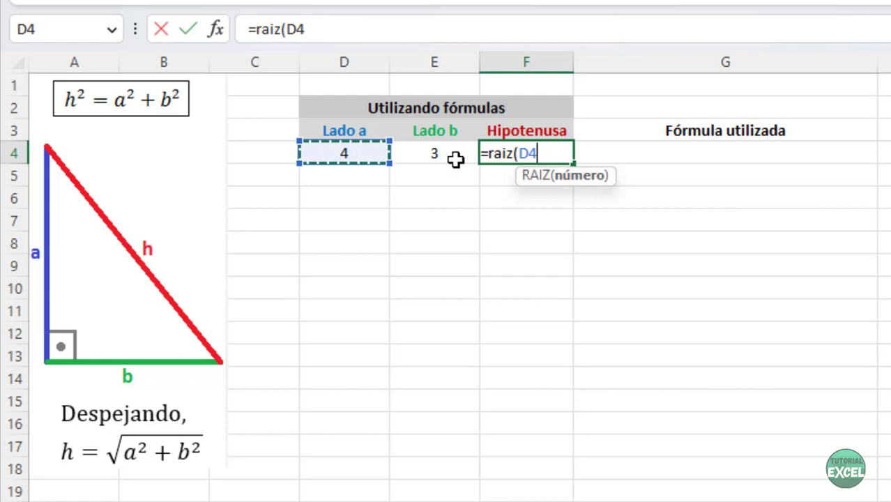
pyautogui.write('^2')
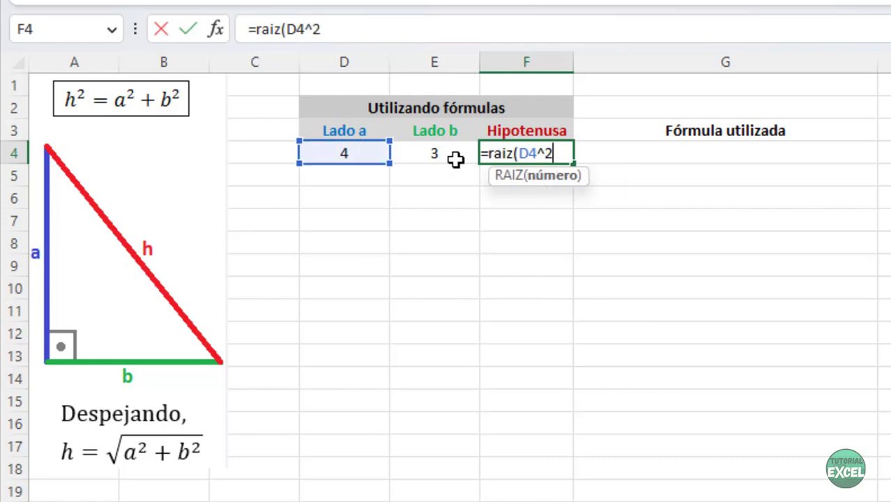
pyautogui.write('+')
pyautogui.click(455, 160)
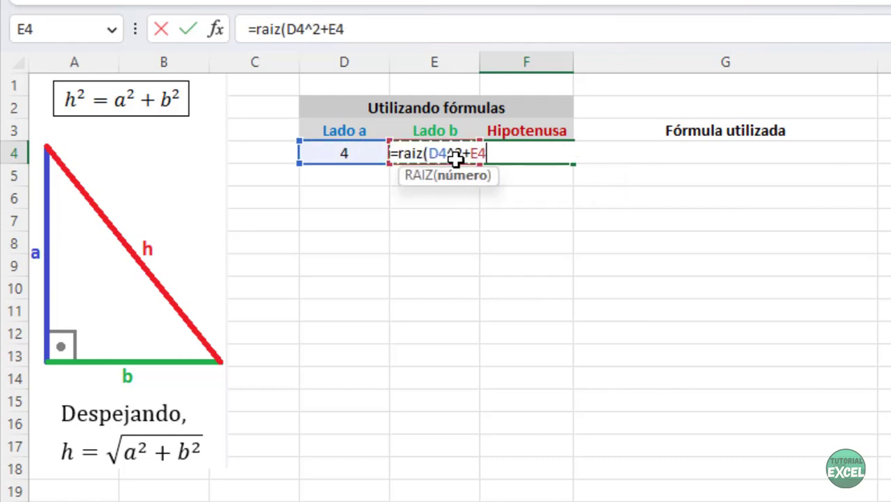
pyautogui.write('^2')
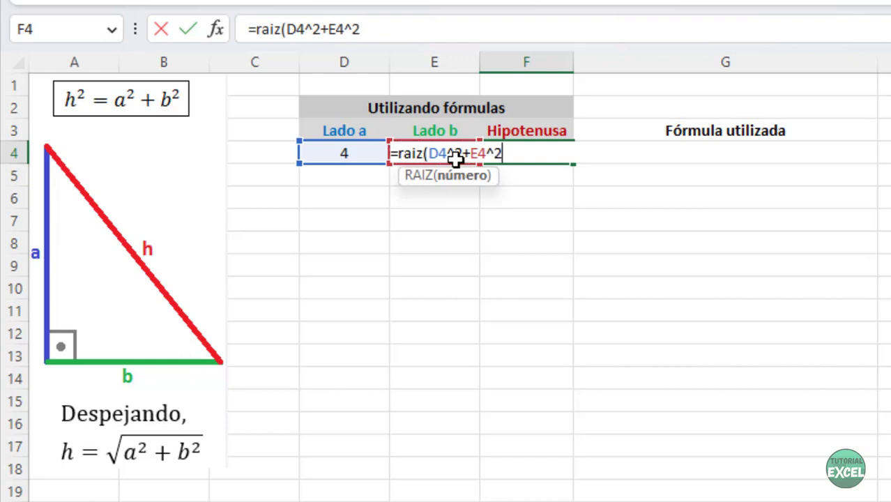
pyautogui.write(')')
pyautogui.press('Return')
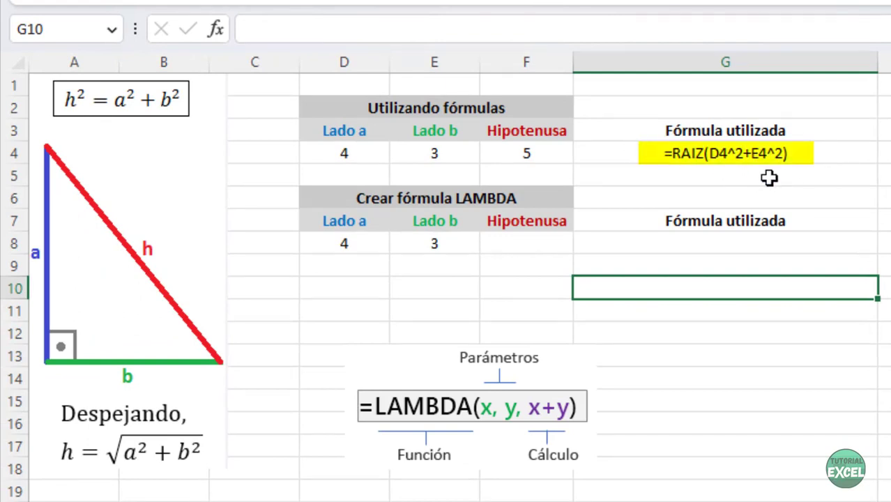
# Step: Begin a LAMBDA formula in F8 of the "Crear fórmula LAMBDA" table and declare a and b as its parameters
pyautogui.click(534, 243)
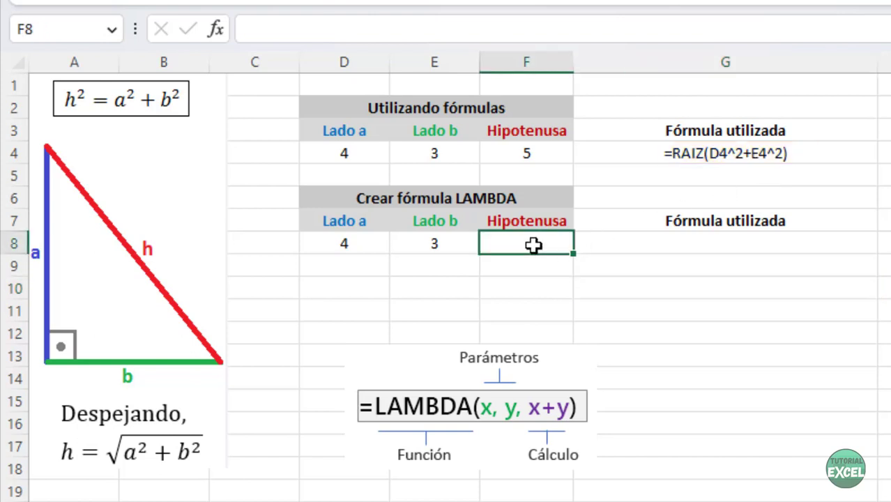
pyautogui.write('=')
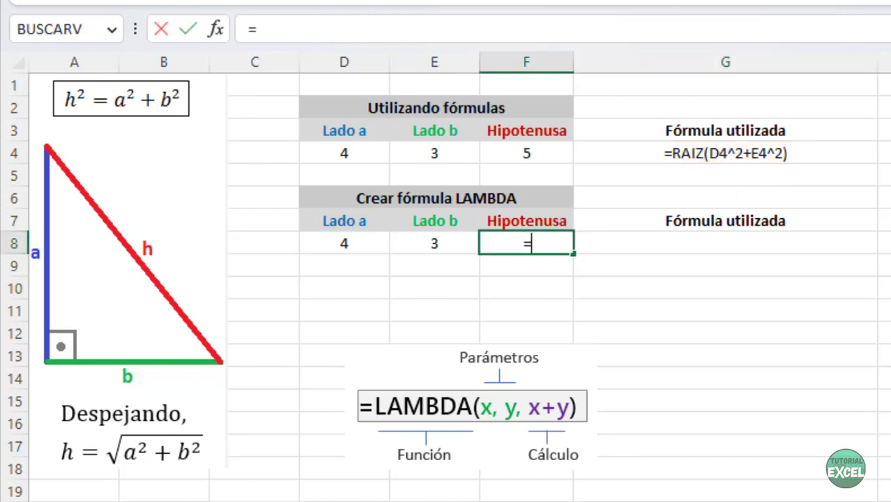
pyautogui.write('lambda(')
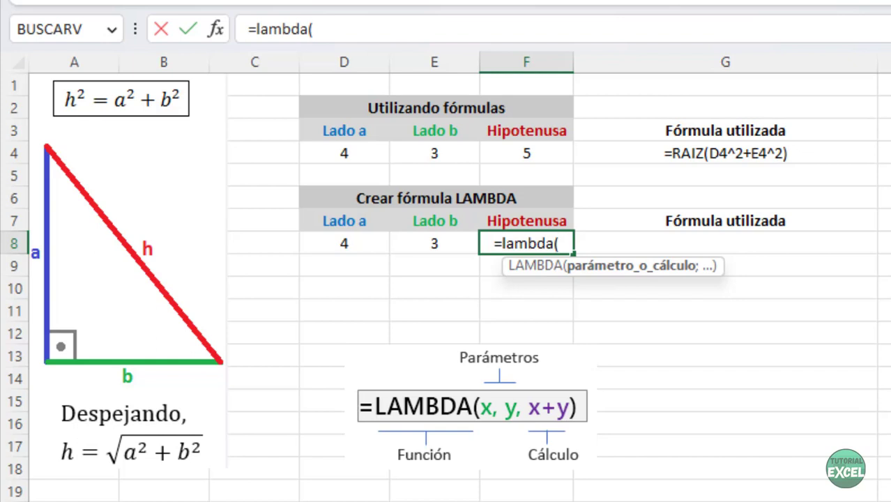
pyautogui.write('a')
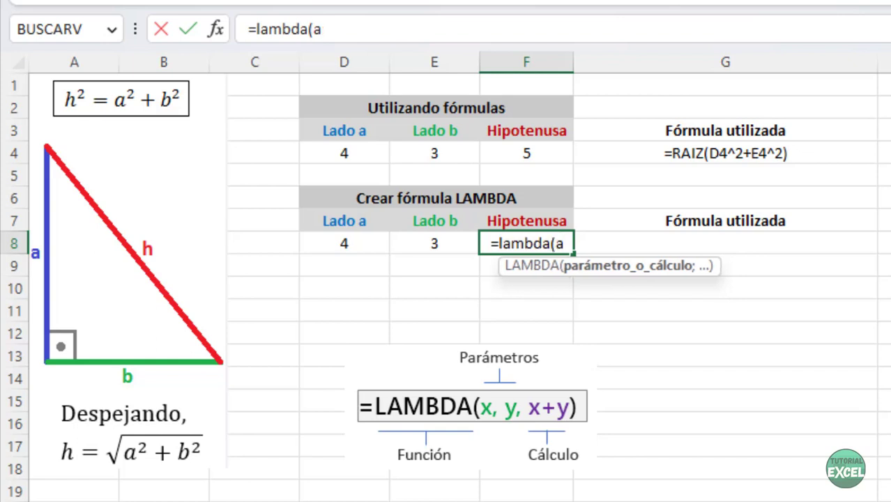
pyautogui.write(';')
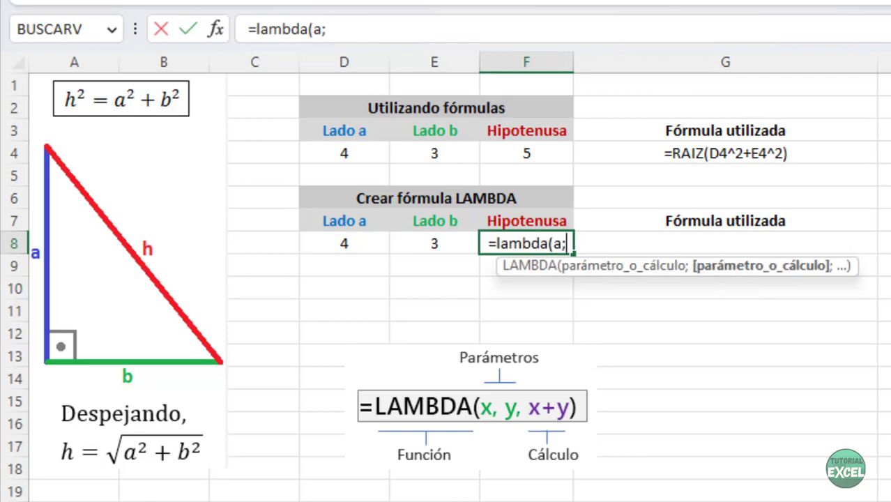
pyautogui.write('b')
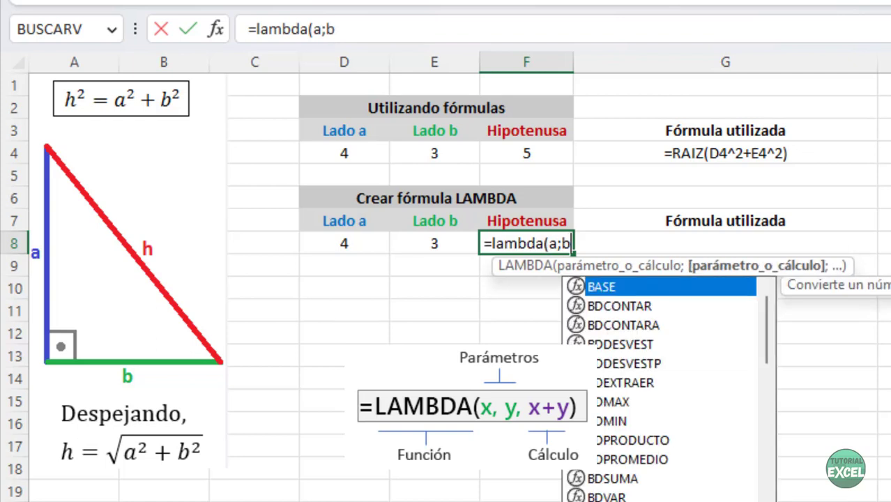
pyautogui.write(';')
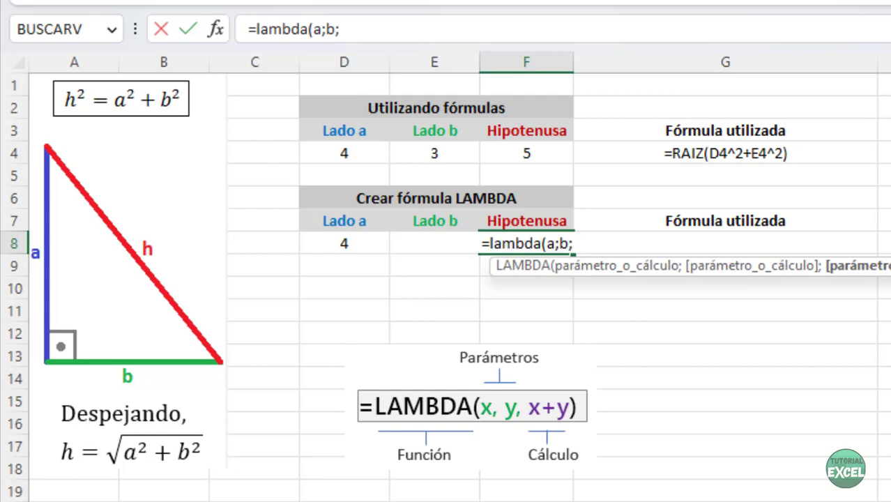
# Step: Complete the LAMBDA formula in F8 with the calculation RAIZ(a^2+b^2) and enter it
pyautogui.write('ra')
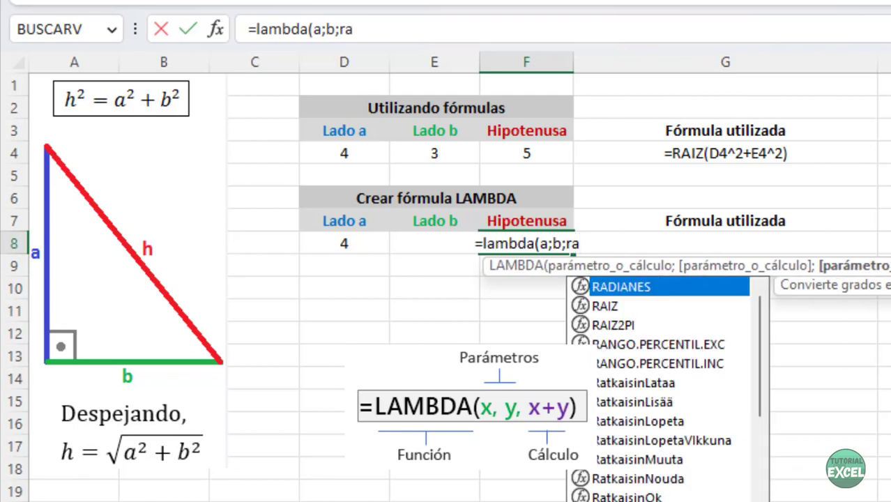
pyautogui.write('iz(a')
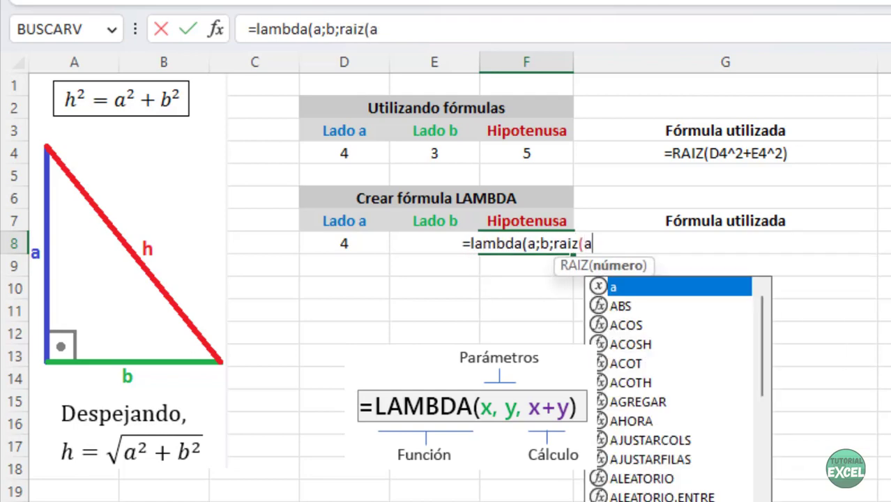
pyautogui.write('^2+b2')
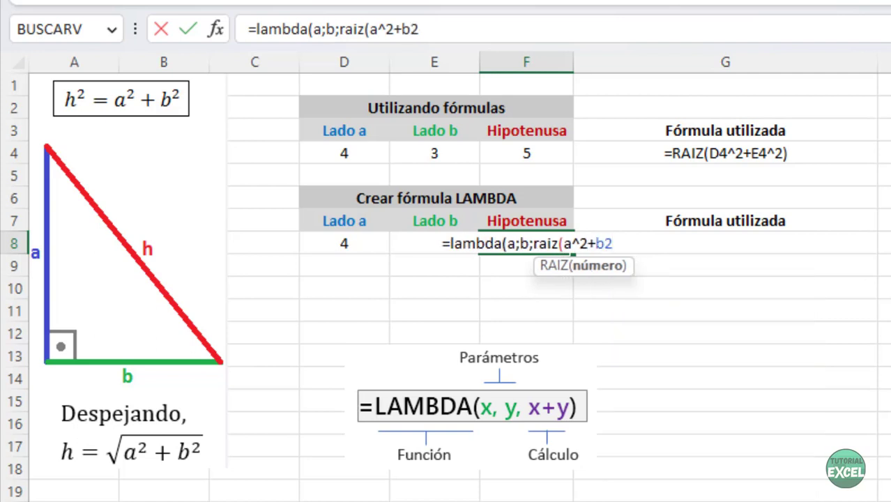
pyautogui.press('BackSpace')
pyautogui.write('^2')
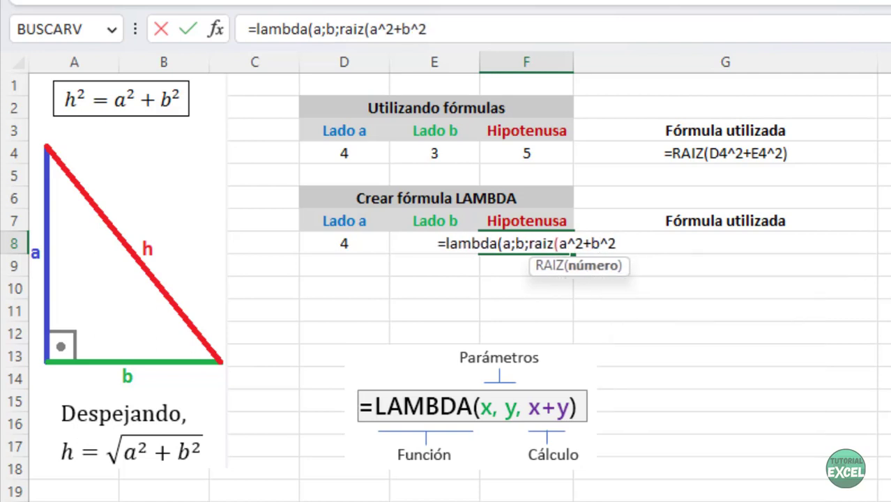
pyautogui.write(')')
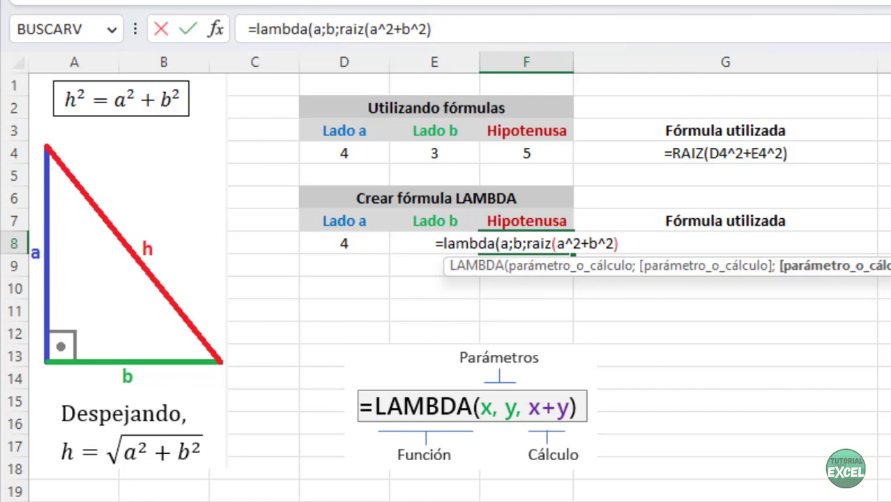
pyautogui.write(')')
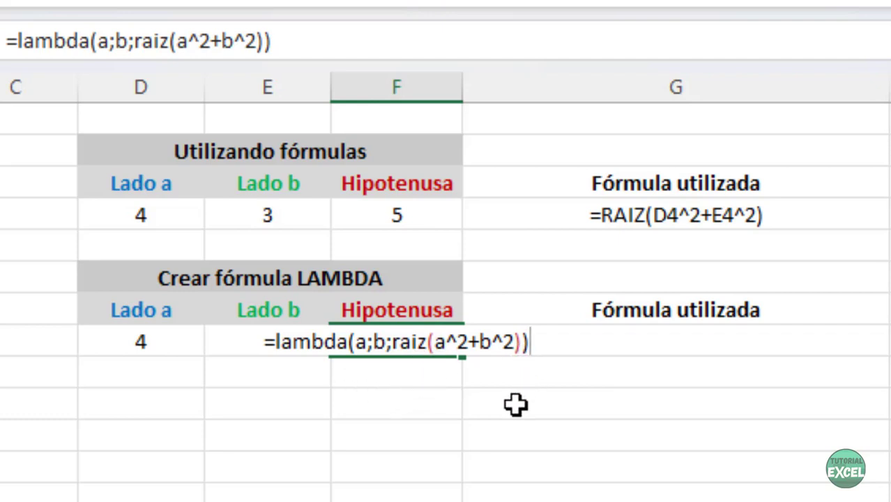
pyautogui.press('Return')
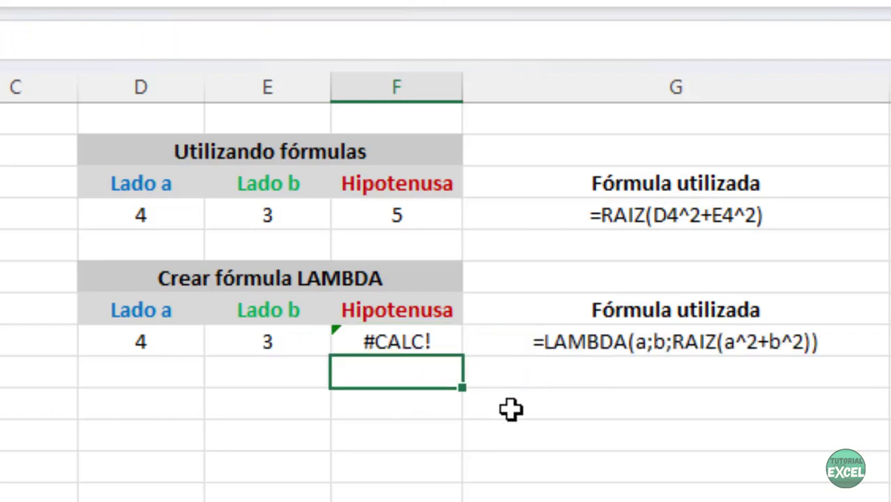
# Step: Copy the LAMBDA formula from F8 into the Hipotenusa cell F12 of the "Probar fórmula LAMBDA" table
pyautogui.click(444, 344)
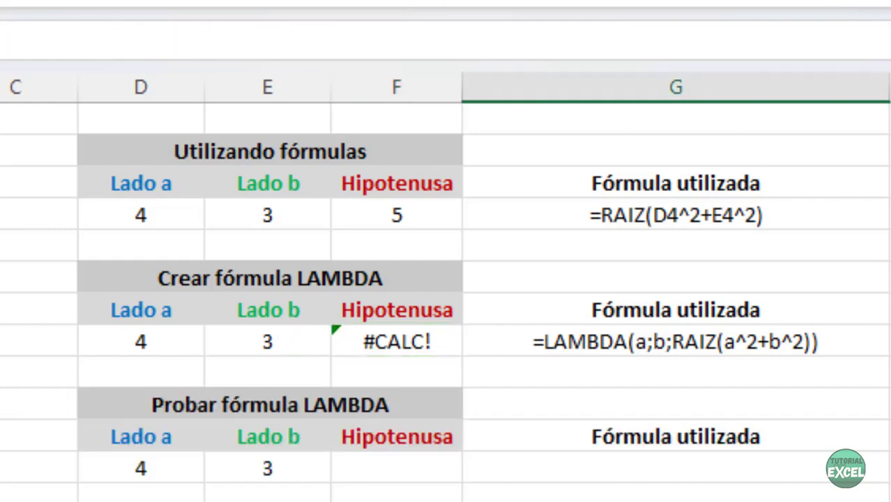
pyautogui.click(400, 344)
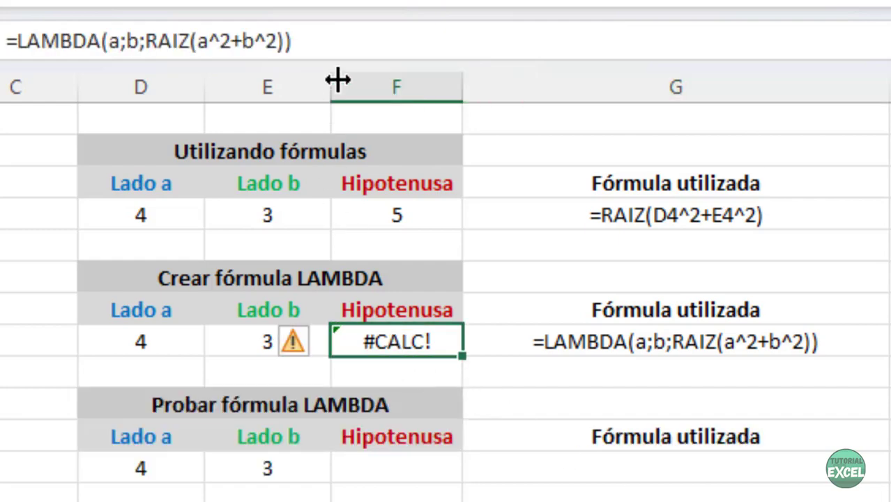
pyautogui.click(332, 41)
pyautogui.hotkey('shift', 'Home')
pyautogui.hotkey('ctrl', 'c')
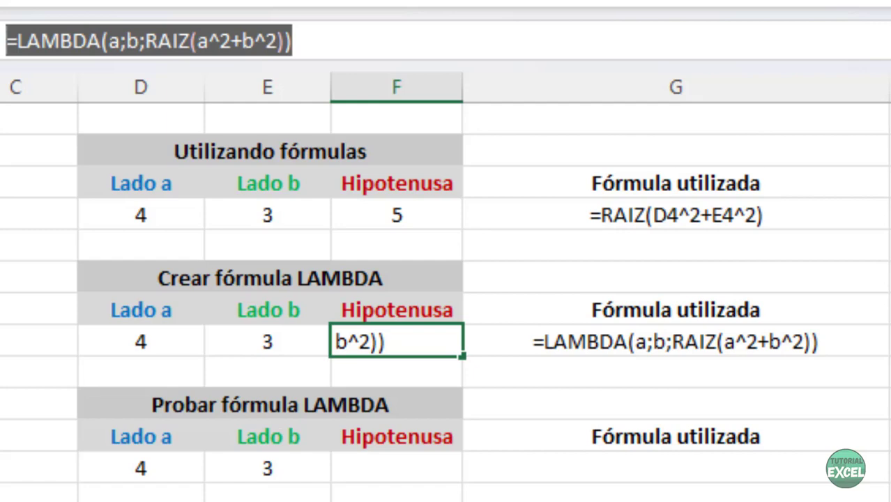
pyautogui.press('Escape')
pyautogui.click(378, 471)
pyautogui.click(223, 47)
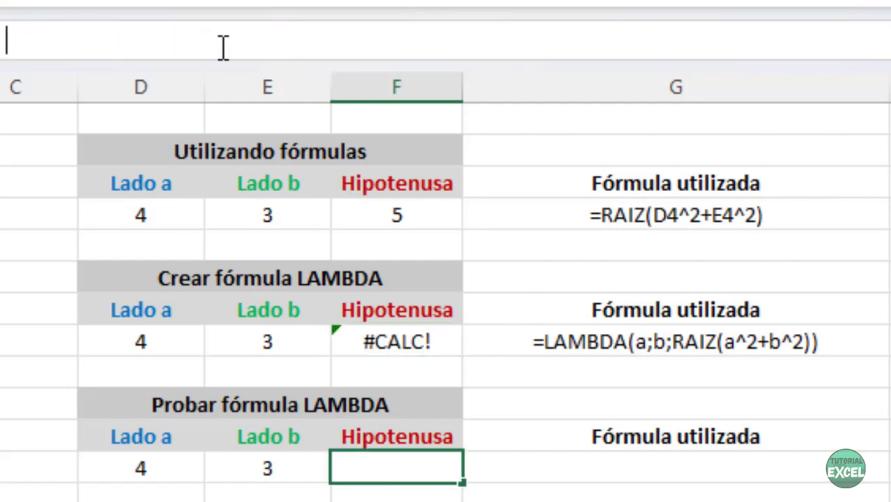
pyautogui.hotkey('ctrl', 'v')
pyautogui.press('Return')
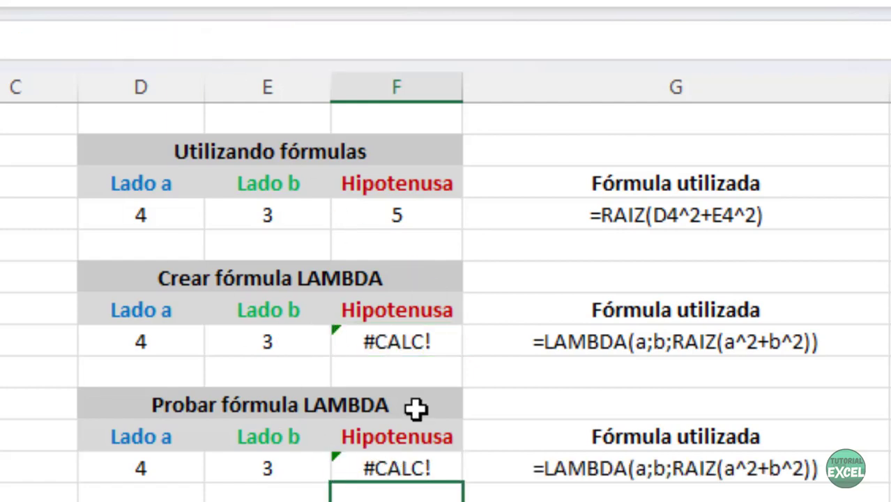
# Step: Test the LAMBDA formula in F12 by appending the arguments (4;3) to its end
pyautogui.click(417, 465)
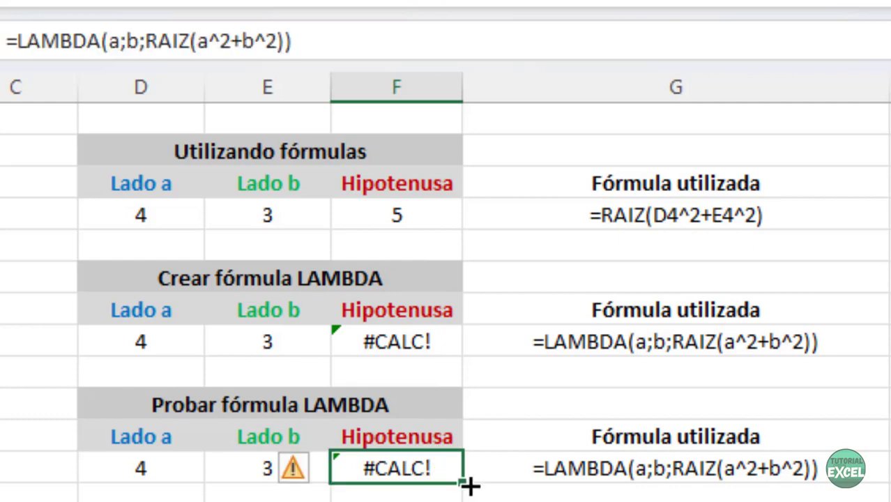
pyautogui.click(369, 38)
pyautogui.write('(')
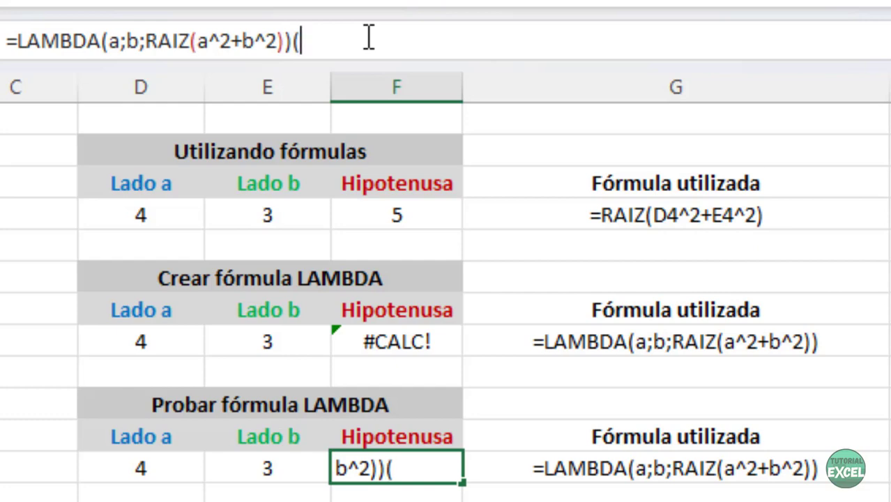
pyautogui.write('4')
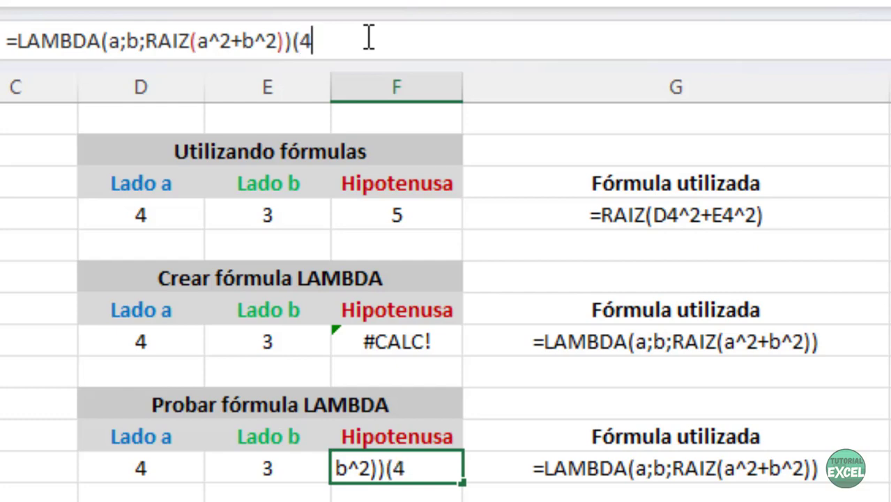
pyautogui.write(';3')
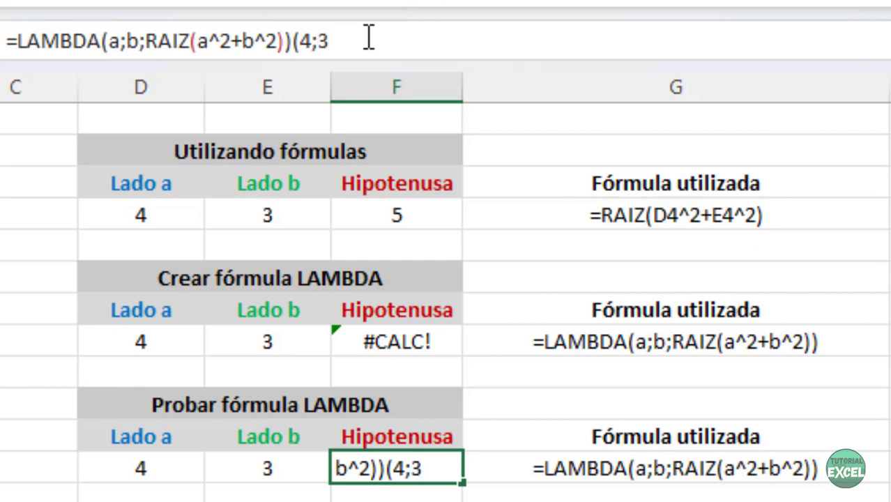
pyautogui.write(')')
pyautogui.press('Return')
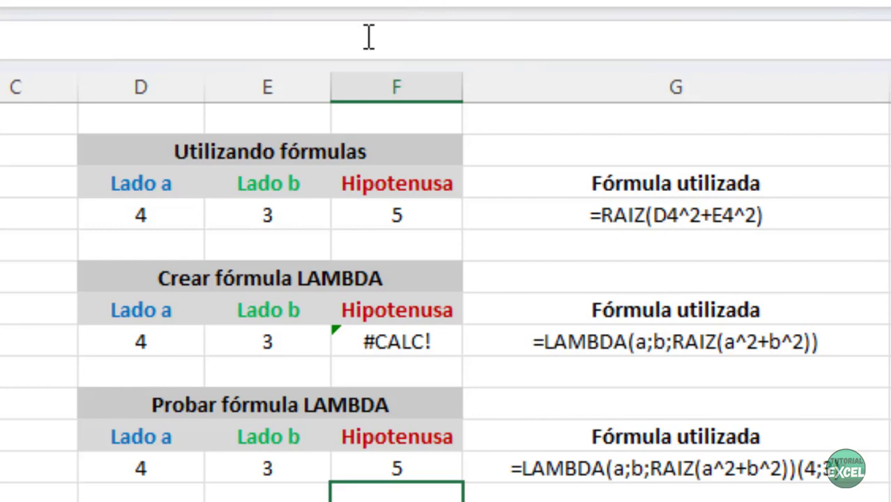
pyautogui.click(850, 341)
pyautogui.click(874, 477)
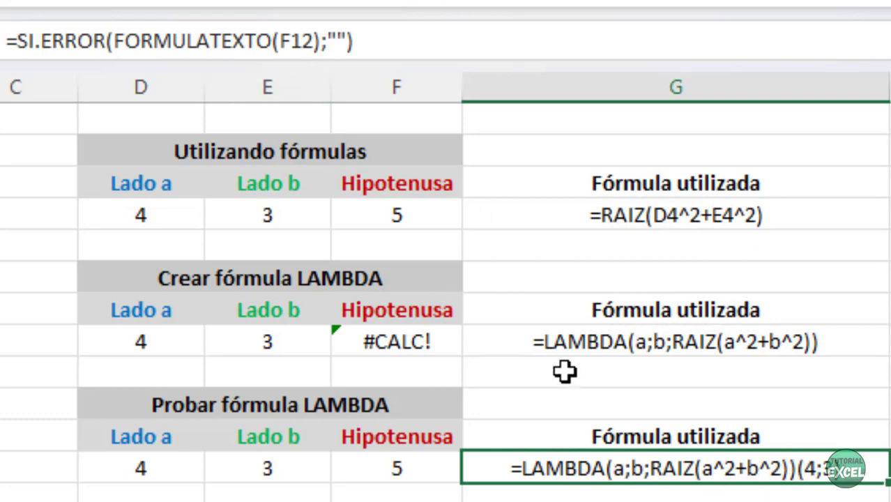
# Step: Replace the fixed arguments of the LAMBDA formula in F12 with the cell references D12 and E12
pyautogui.click(367, 469)
pyautogui.click(312, 44)
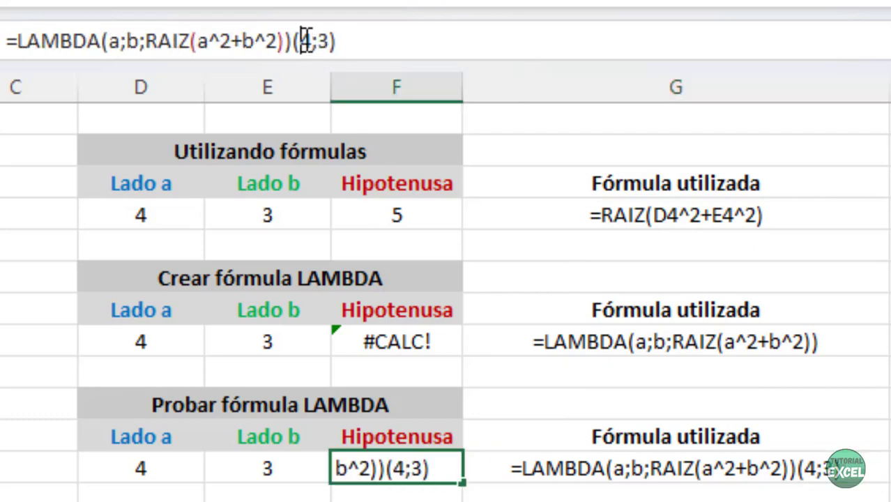
pyautogui.doubleClick(304, 42)
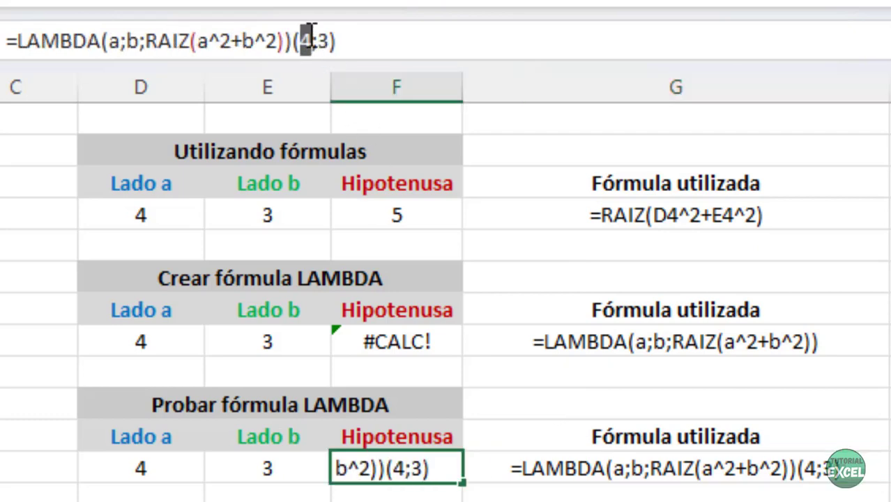
pyautogui.click(154, 464)
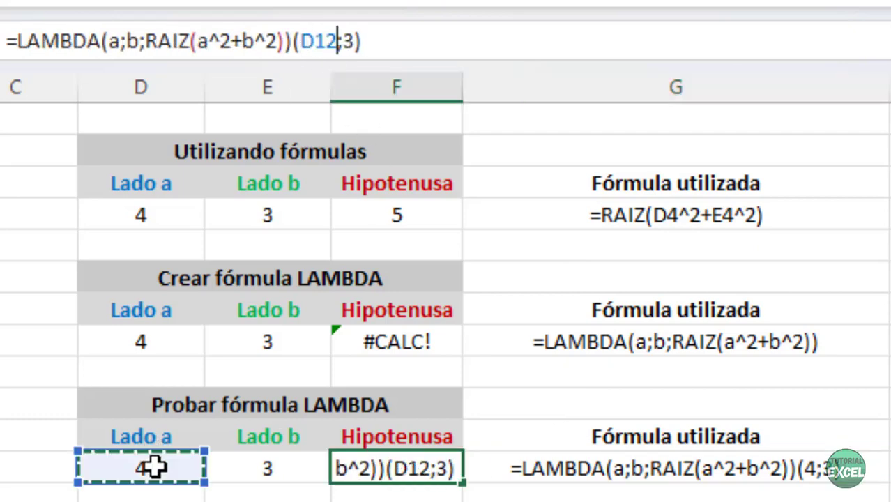
pyautogui.doubleClick(348, 42)
pyautogui.click(296, 468)
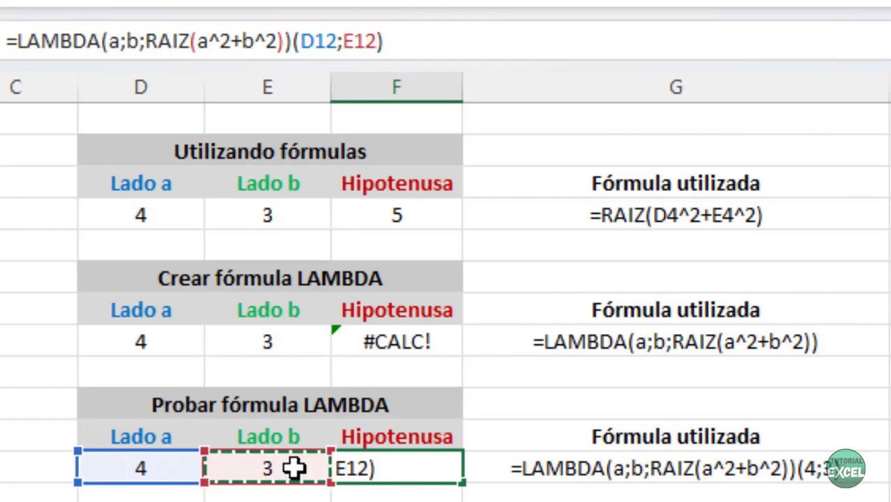
pyautogui.press('Return')
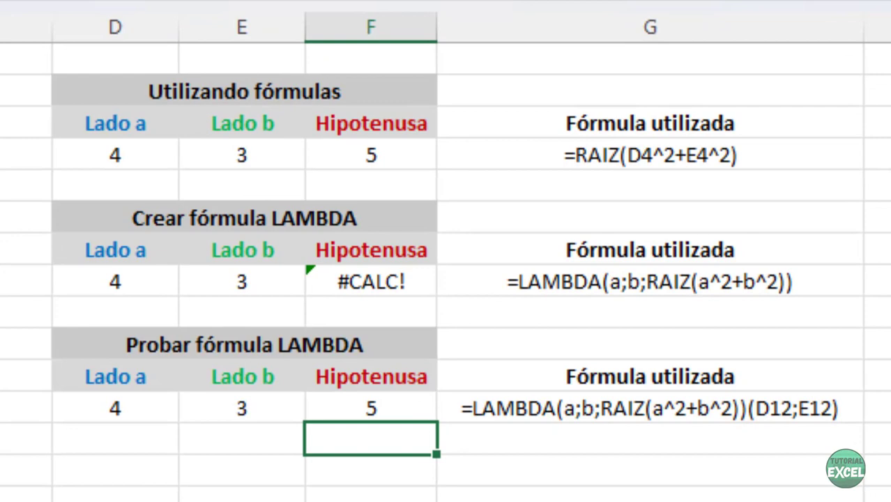
pyautogui.click(523, 282)
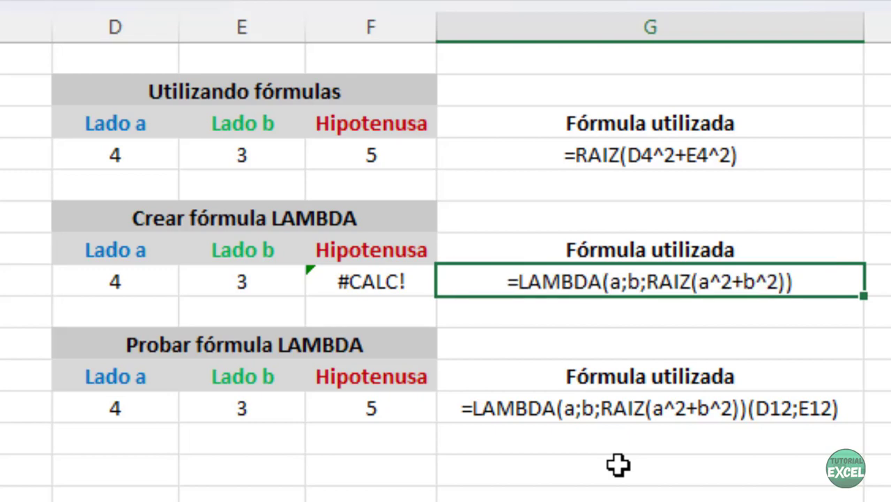
pyautogui.click(647, 158)
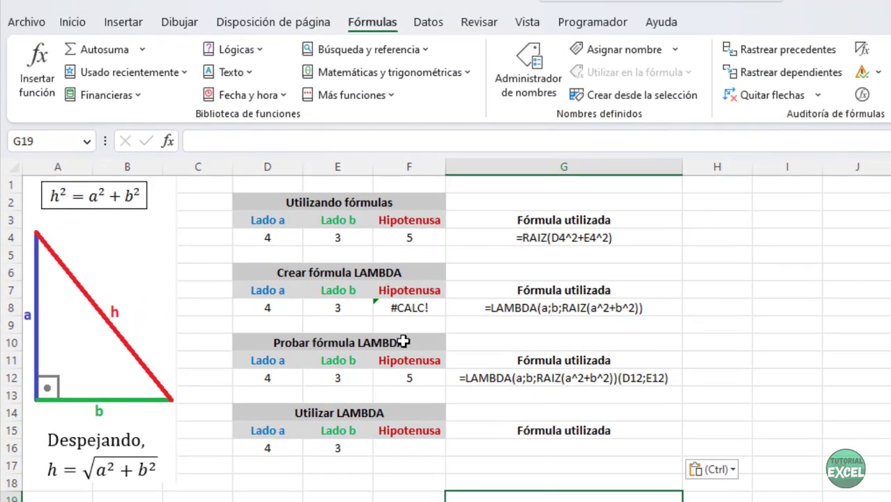
# Step: Copy the complete LAMBDA formula text from F8, leaving the cell unedited
pyautogui.click(408, 302)
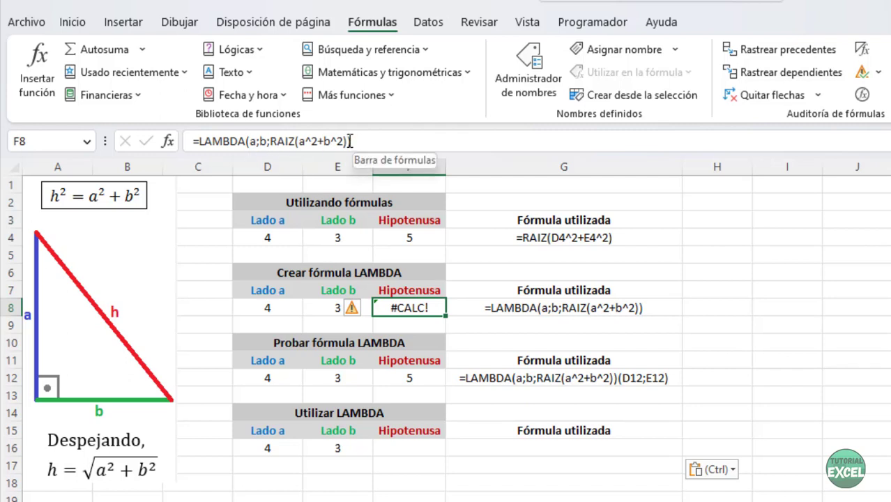
pyautogui.moveTo(351, 141); pyautogui.dragTo(179, 139)
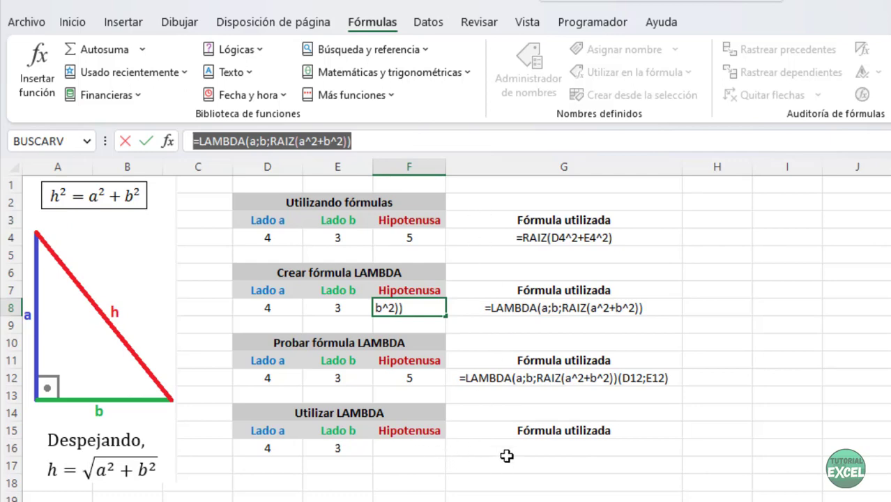
pyautogui.press('Escape')
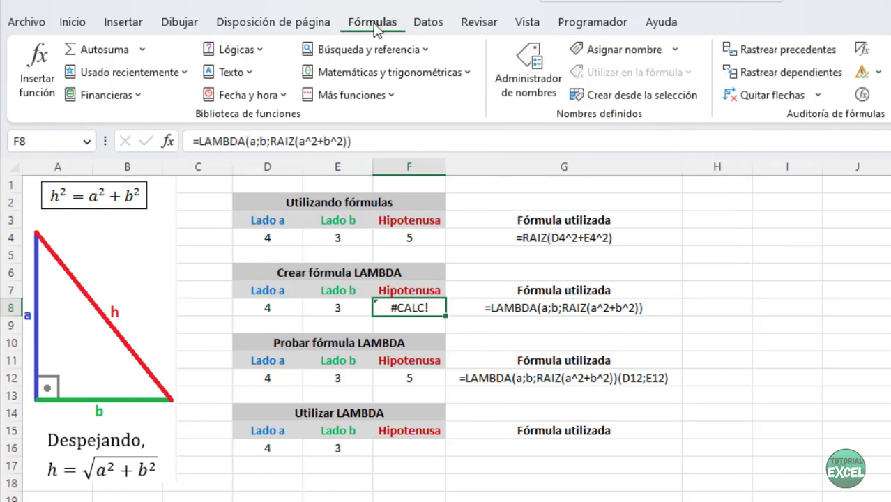
# Step: Start a new defined name Hipotenusa with scope Libro and make it refer to =LAMBDA(a;b;RAIZ(a^2+b^2))
pyautogui.click(535, 90)
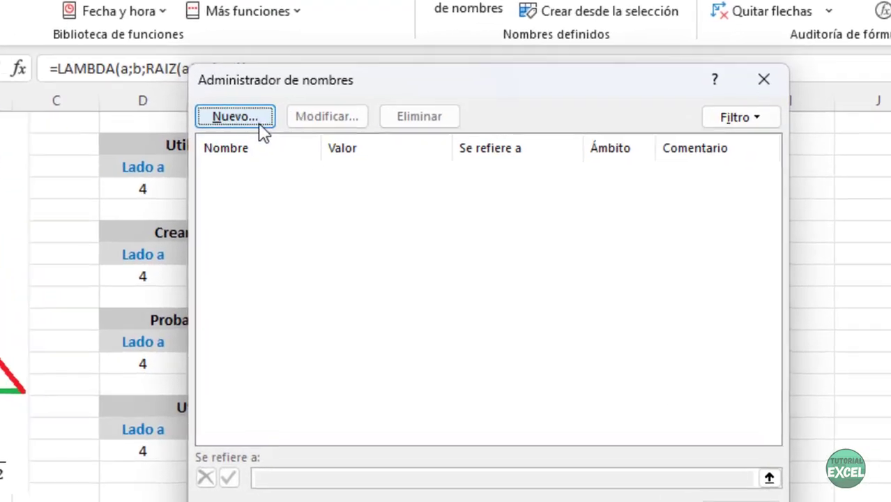
pyautogui.click(341, 179)
pyautogui.moveTo(374, 140); pyautogui.dragTo(212, 136)
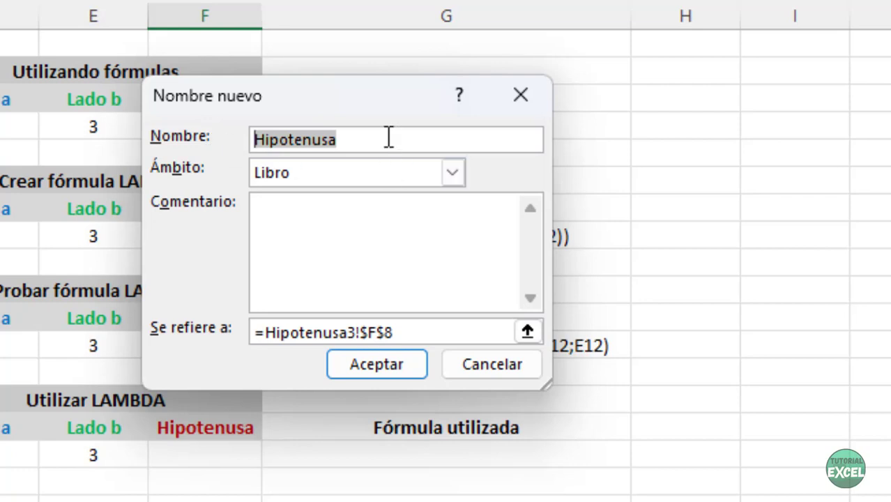
pyautogui.press('Tab')
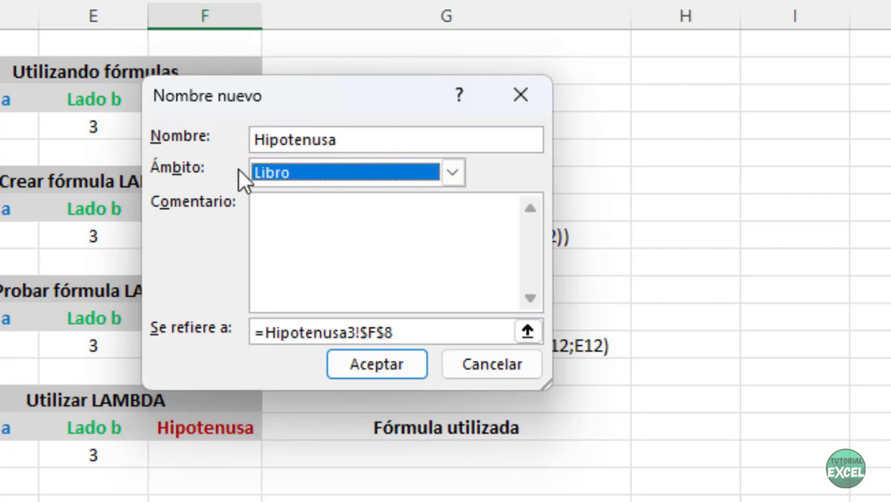
pyautogui.click(434, 333)
pyautogui.moveTo(434, 333); pyautogui.dragTo(220, 340)
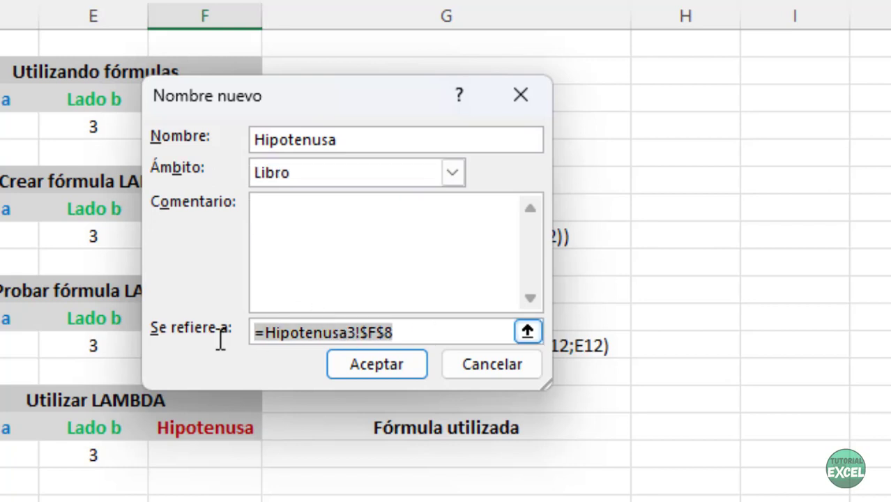
pyautogui.hotkey('ctrl', 'v')
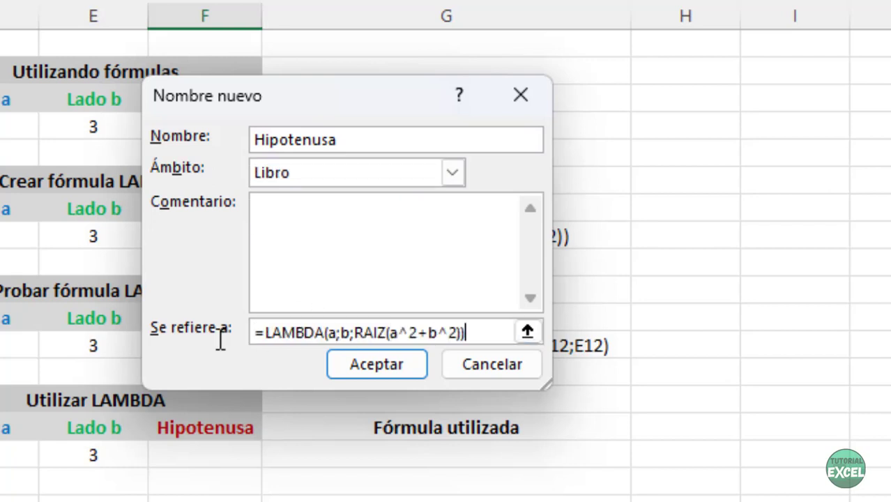
# Step: Enter the comment "Calcula la hipotenusa de un triángulo rectángulo" for the new name Hipotenusa
pyautogui.click(311, 221)
pyautogui.write('Calcula')
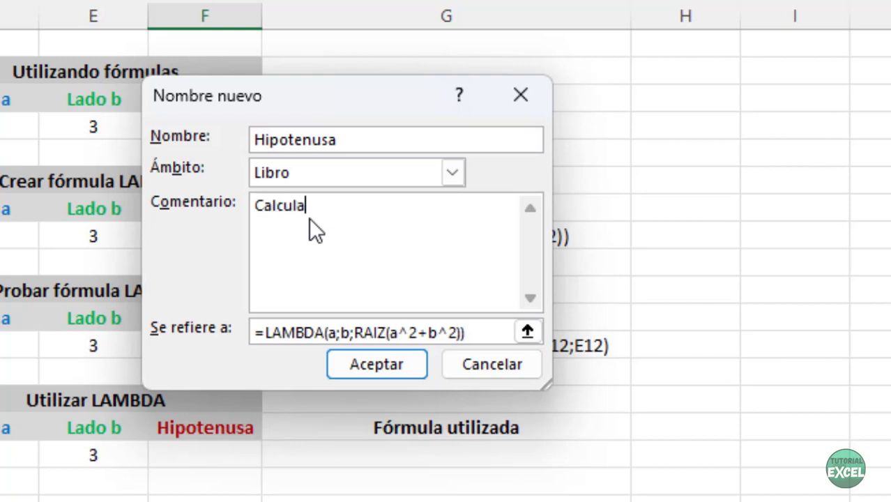
pyautogui.write(' la hipote')
pyautogui.press('BackSpace')
pyautogui.write('la hipotenusa')
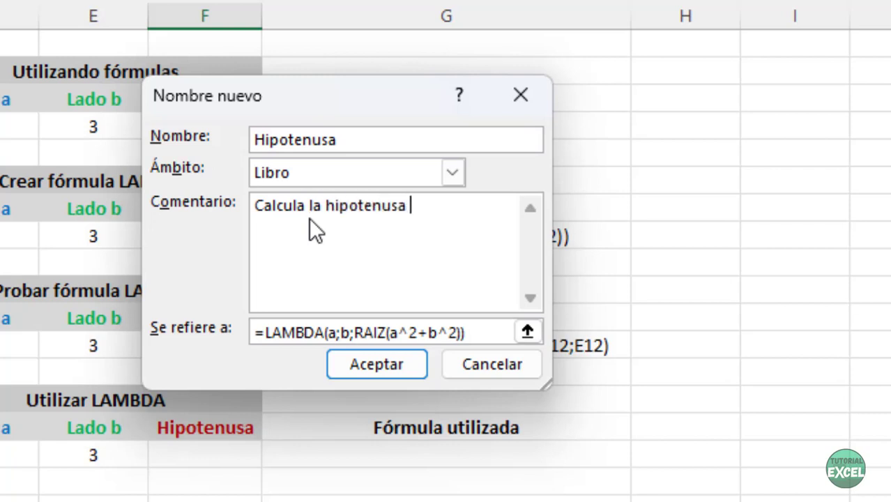
pyautogui.write(' de un triángulo rect')
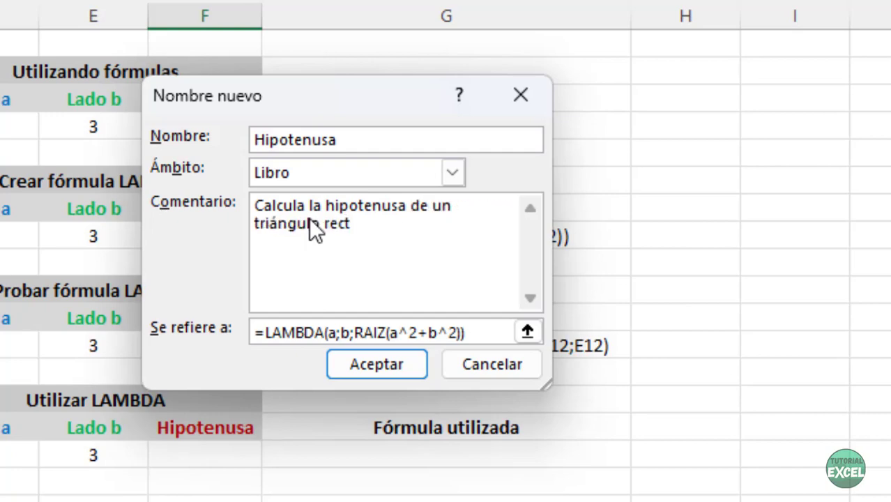
pyautogui.write('ángulo')
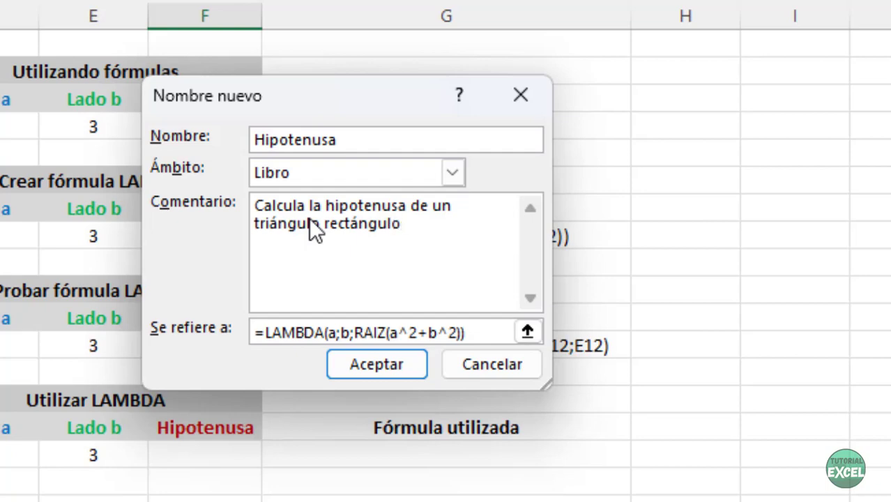
# Step: Extend the comment of the new name with ". Parámetro: a = lado de un cateto; b = lado del segundo cateto."
pyautogui.write('. Paráme')
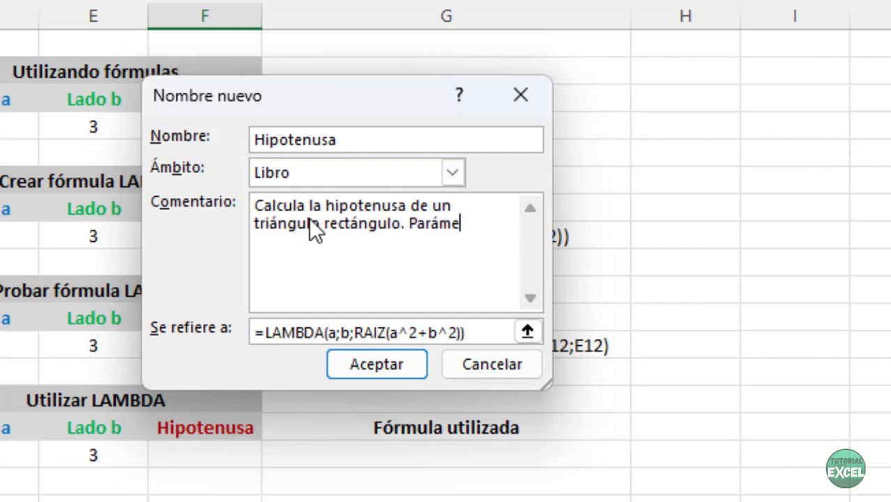
pyautogui.write('tro: a = ')
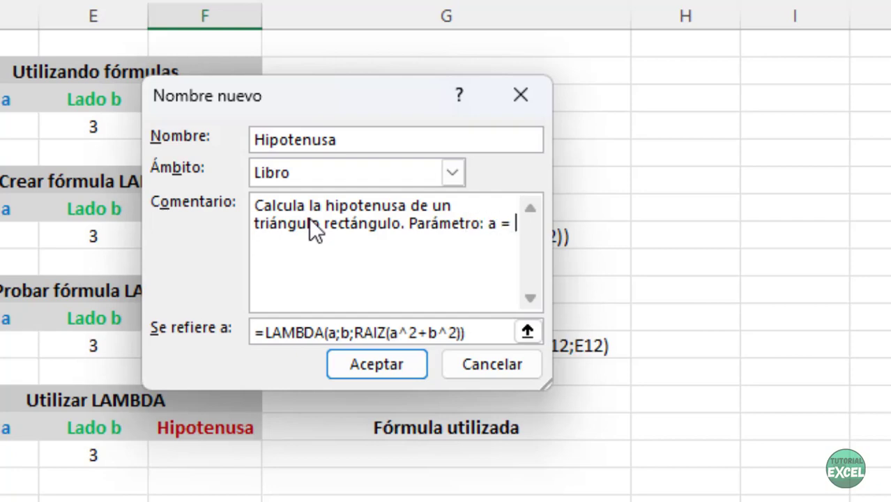
pyautogui.write('lado ')
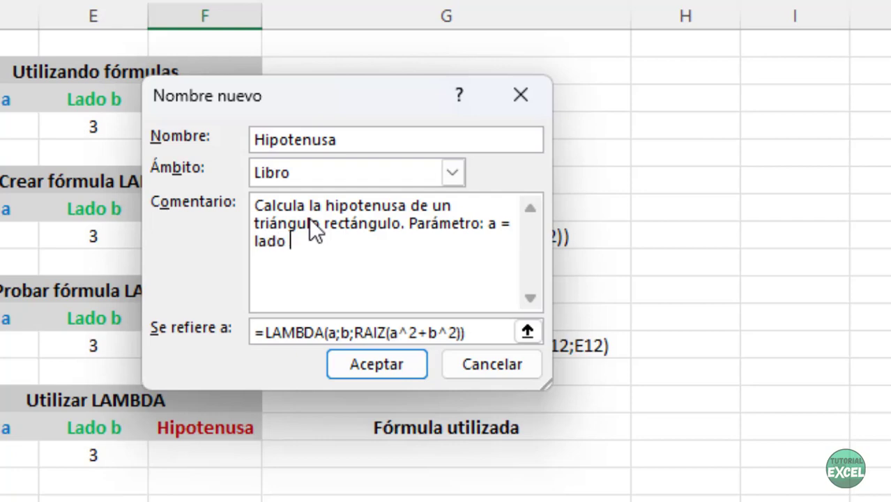
pyautogui.write('de un cateto')
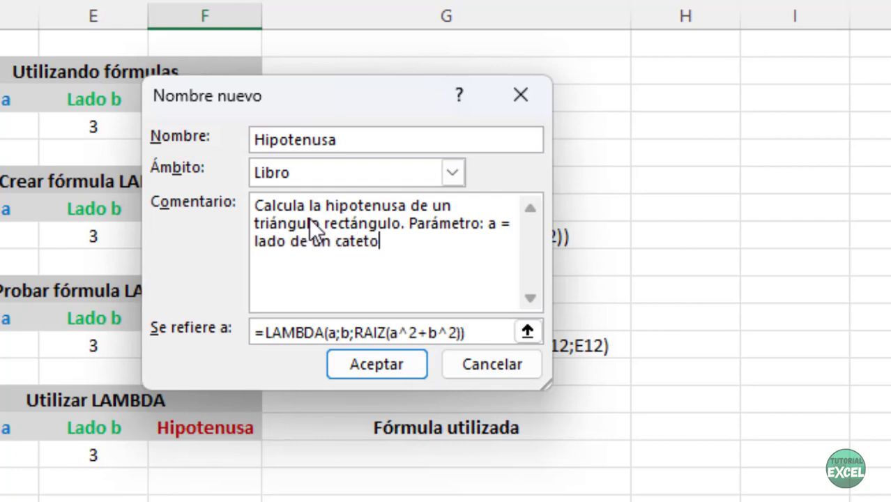
pyautogui.write('; b = lado del segun')
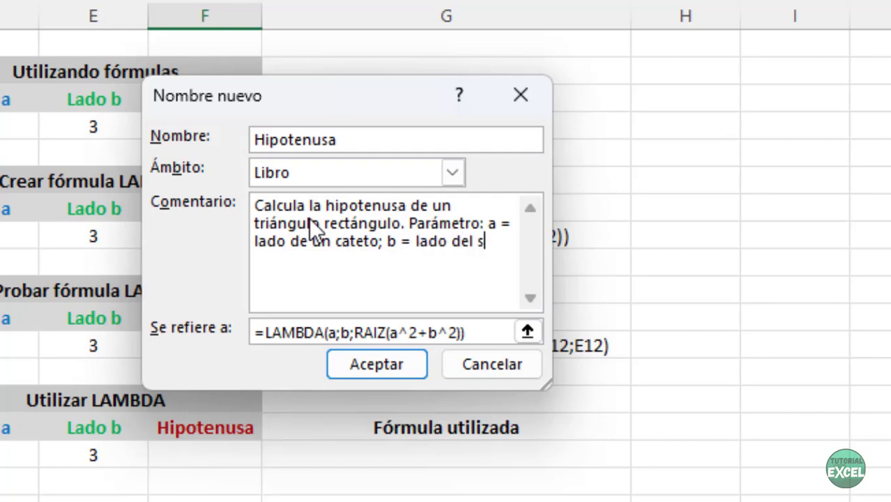
pyautogui.write('do cateto.')
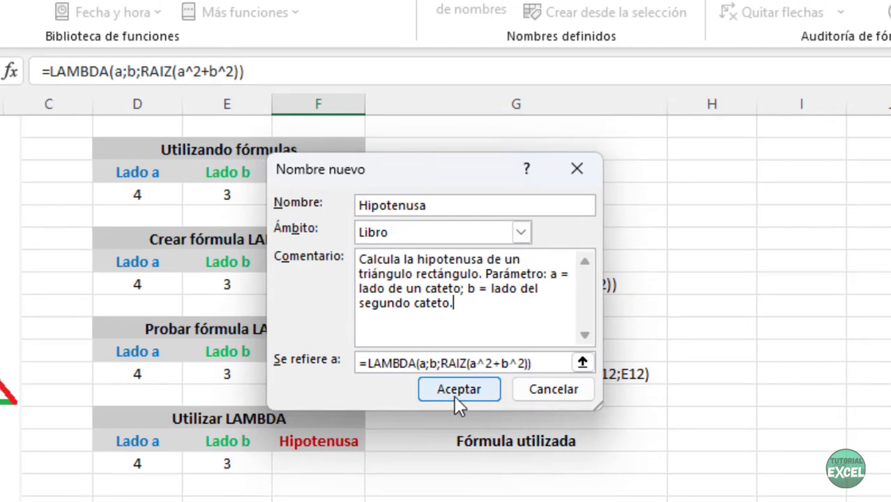
# Step: Save the new name Hipotenusa and close the Name Manager to return to the worksheet
pyautogui.click(465, 388)
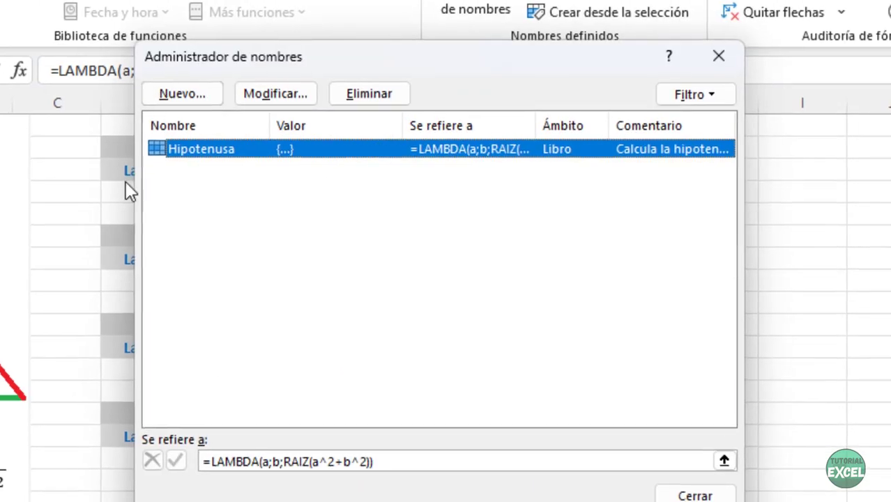
pyautogui.click(711, 499)
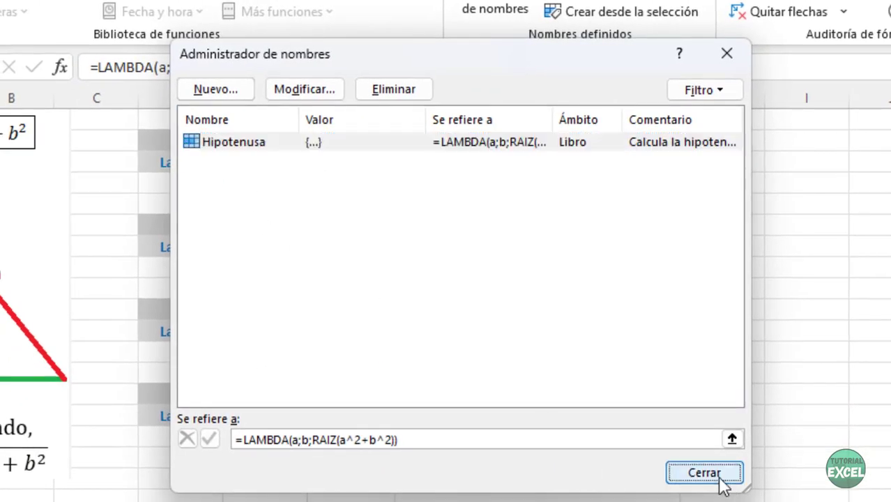
pyautogui.click(705, 486)
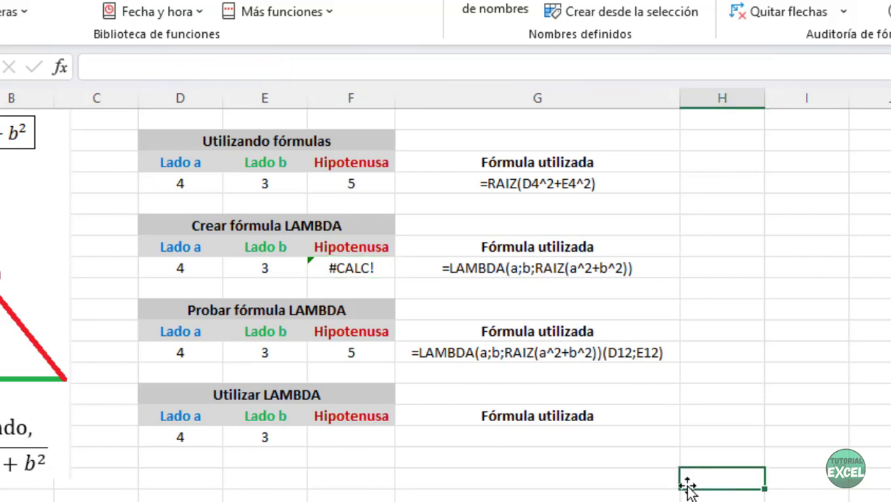
# Step: Enter =Hipotenusa(D16;E16) in F16 to calculate the hypotenuse in the Utilizar LAMBDA table
pyautogui.click(356, 435)
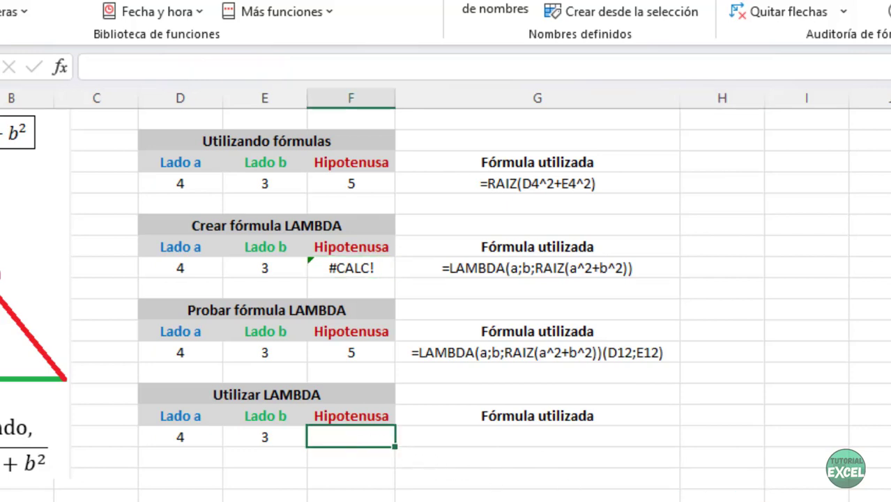
pyautogui.write('=hipo')
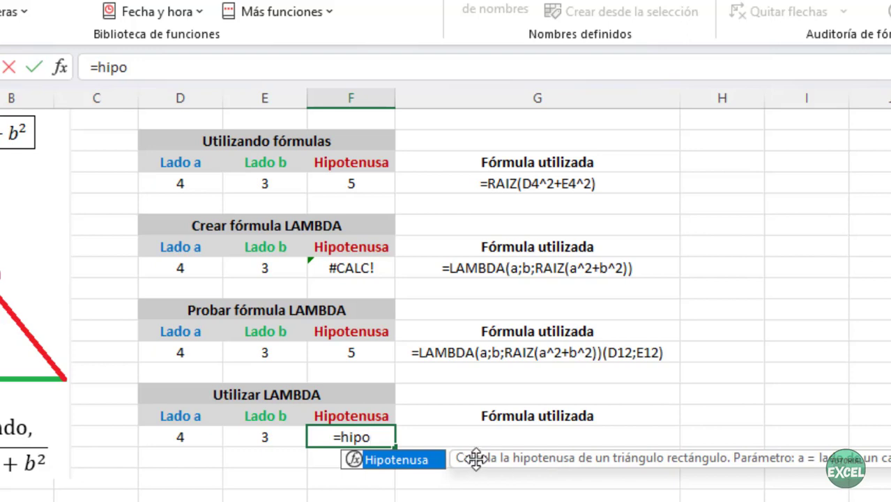
pyautogui.press('Tab')
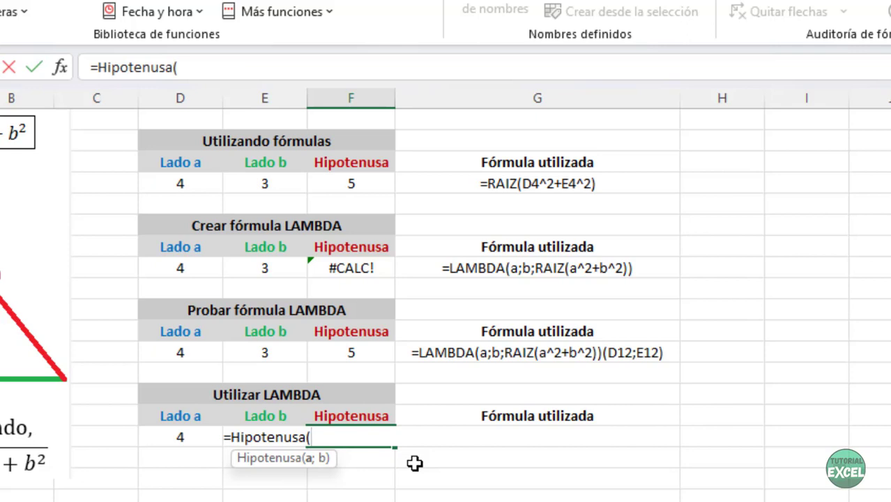
pyautogui.click(179, 436)
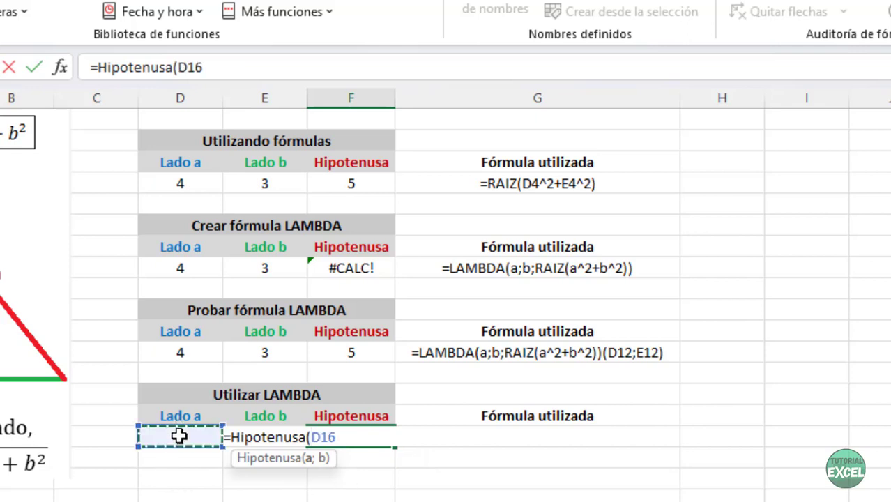
pyautogui.write(';')
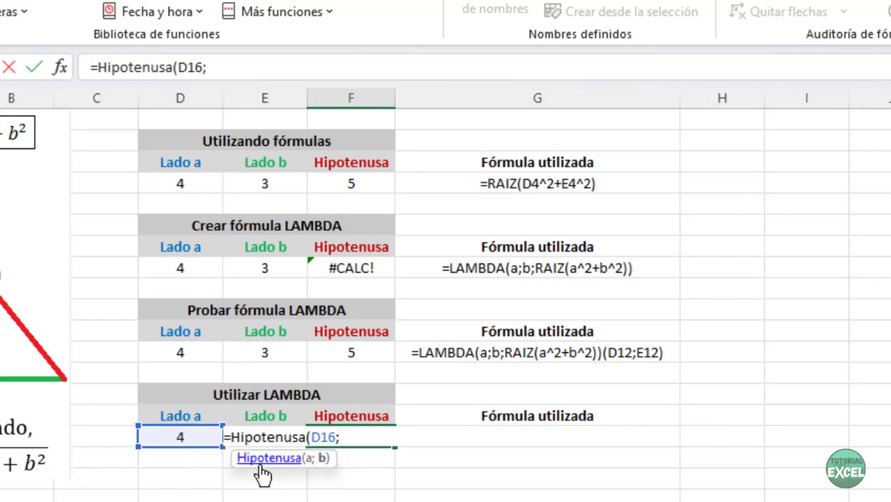
pyautogui.click(231, 477)
pyautogui.press('Up')
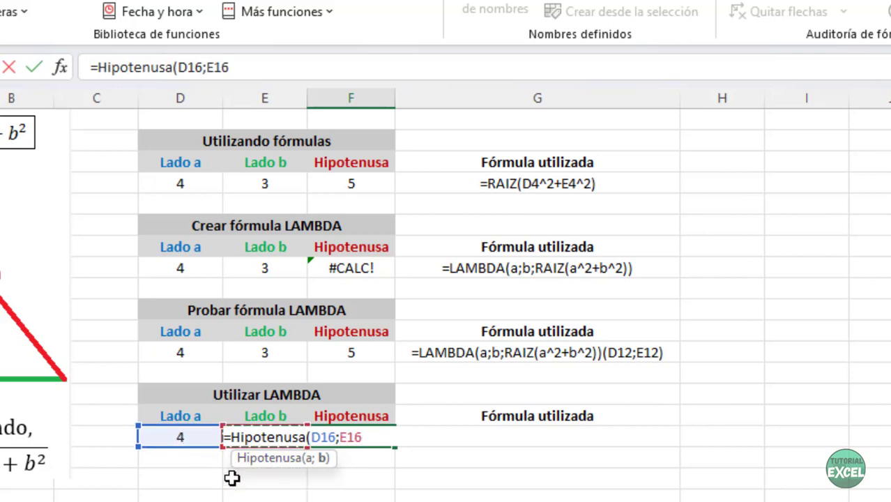
pyautogui.write(')')
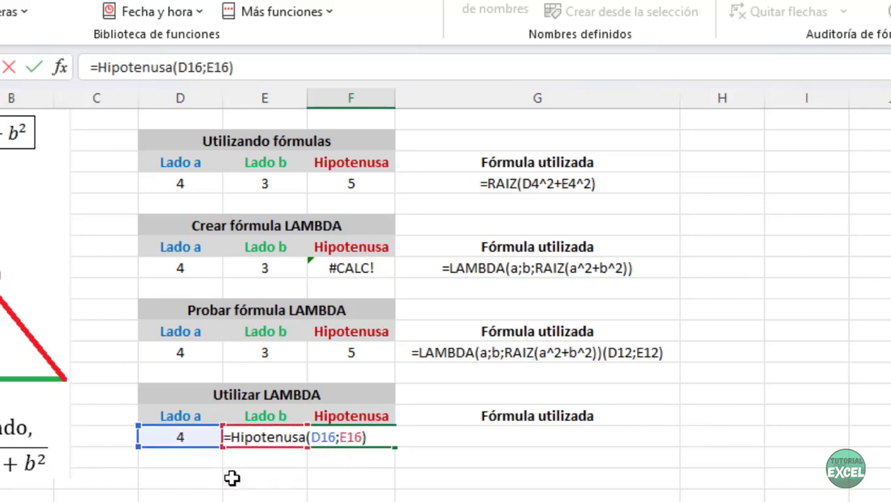
pyautogui.press('Tab')
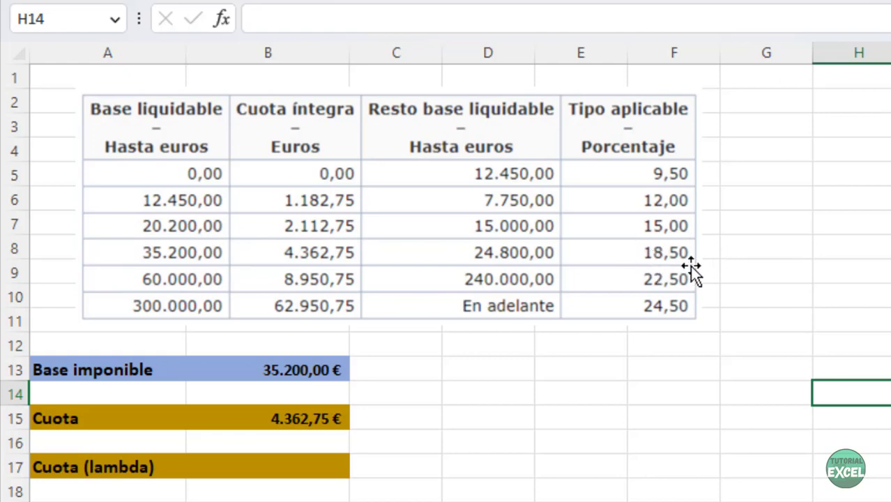
# Step: Examine the nested SI formula in Cuota cell B15 and the cell it references, leaving the formula unchanged
pyautogui.click(698, 397)
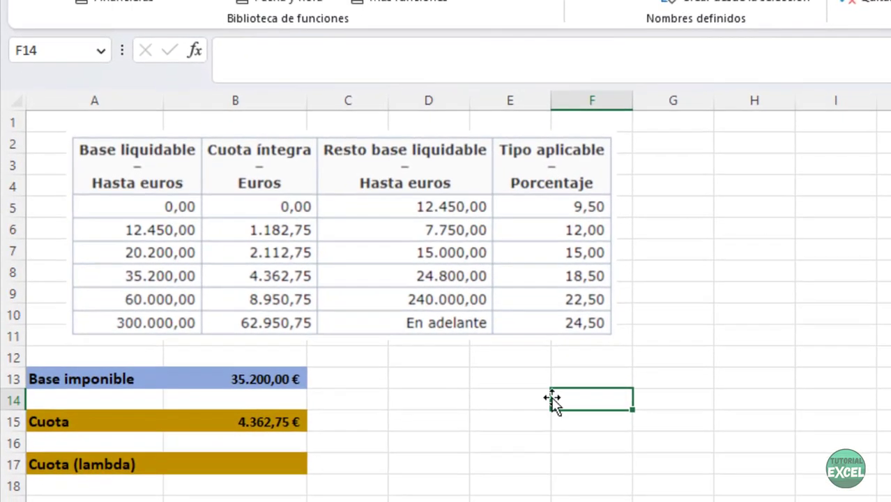
pyautogui.click(245, 416)
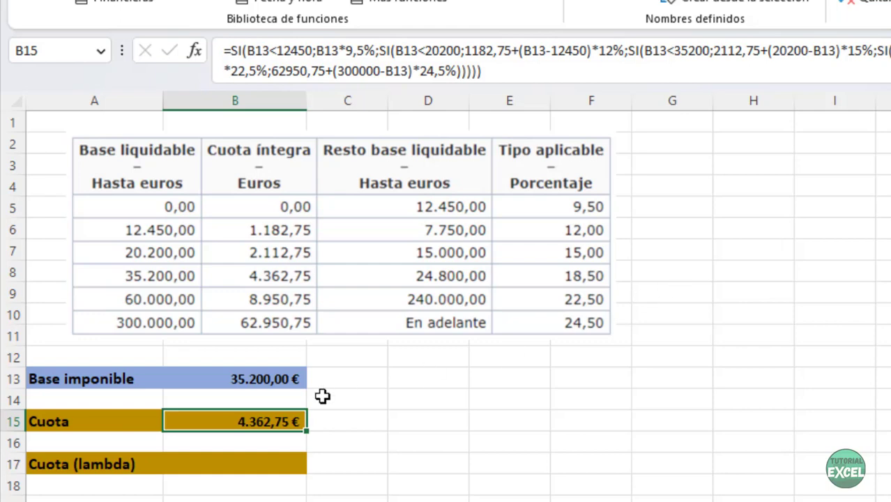
pyautogui.doubleClick(264, 423)
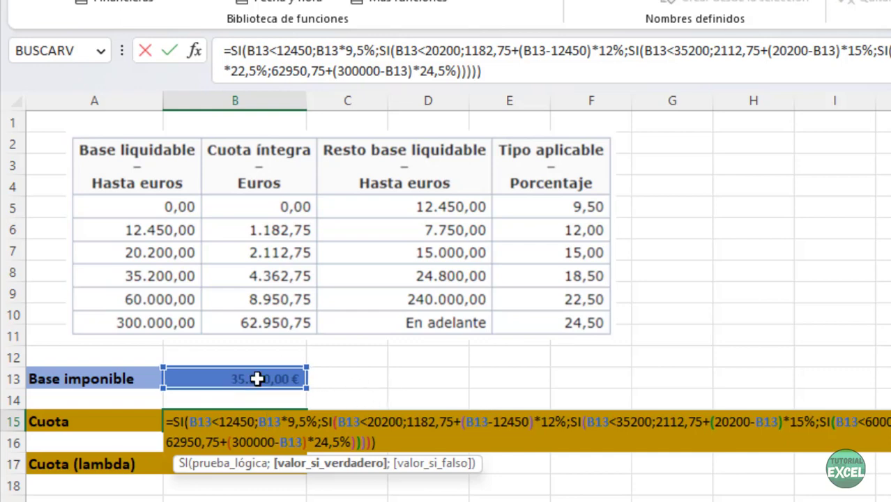
pyautogui.click(406, 374)
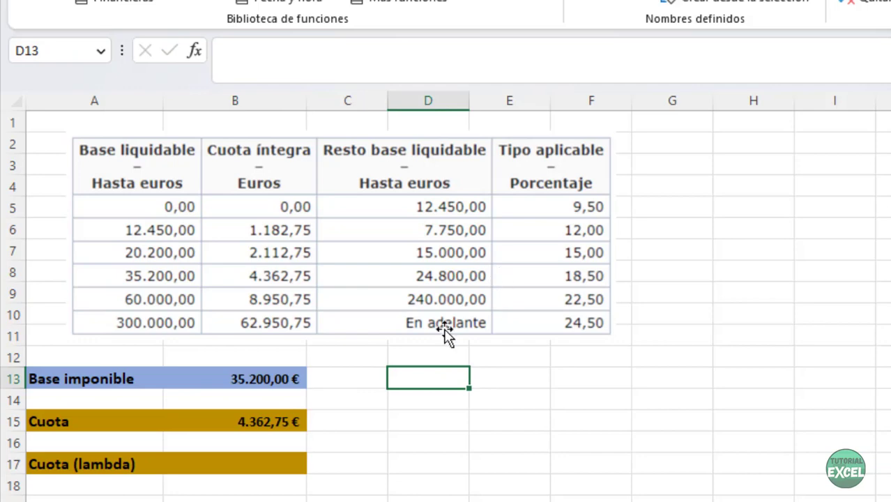
# Step: Copy the complete SI formula text from Cuota cell B15
pyautogui.click(256, 471)
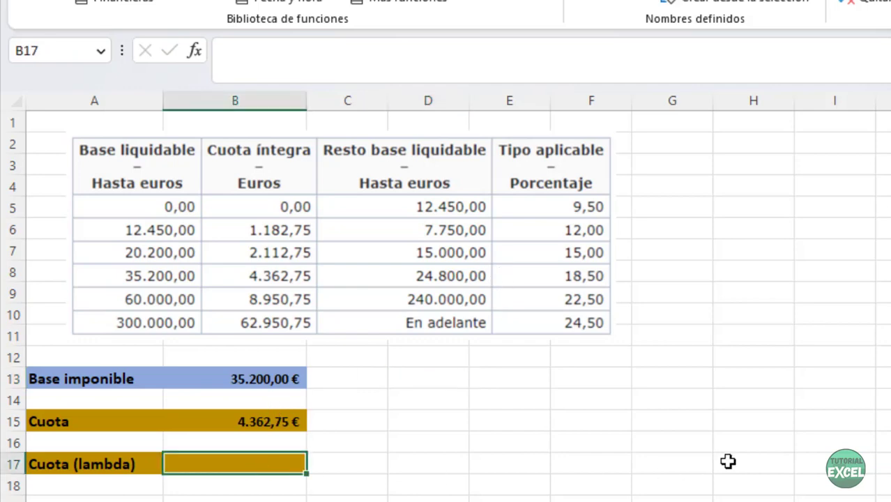
pyautogui.write('=')
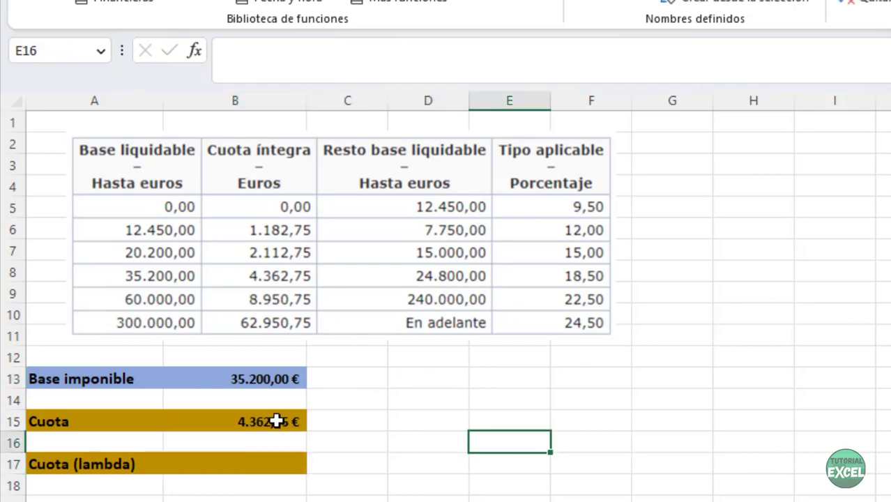
pyautogui.click(277, 421)
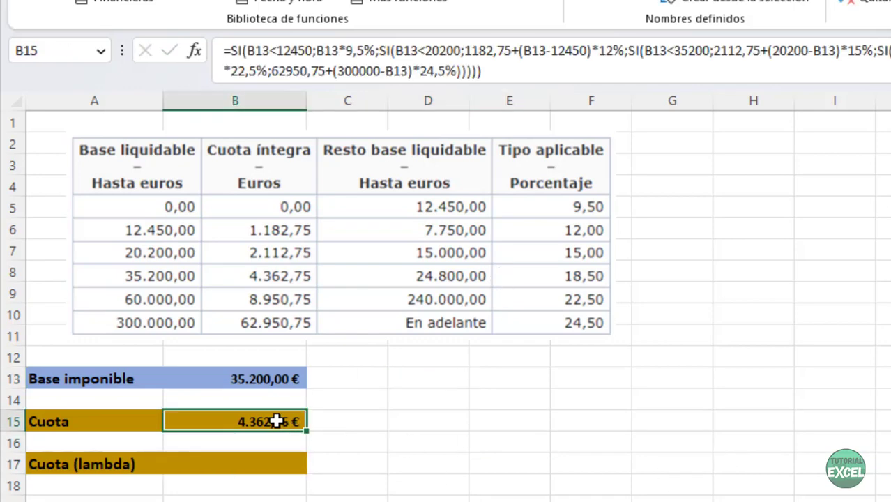
pyautogui.moveTo(491, 70); pyautogui.dragTo(181, 51)
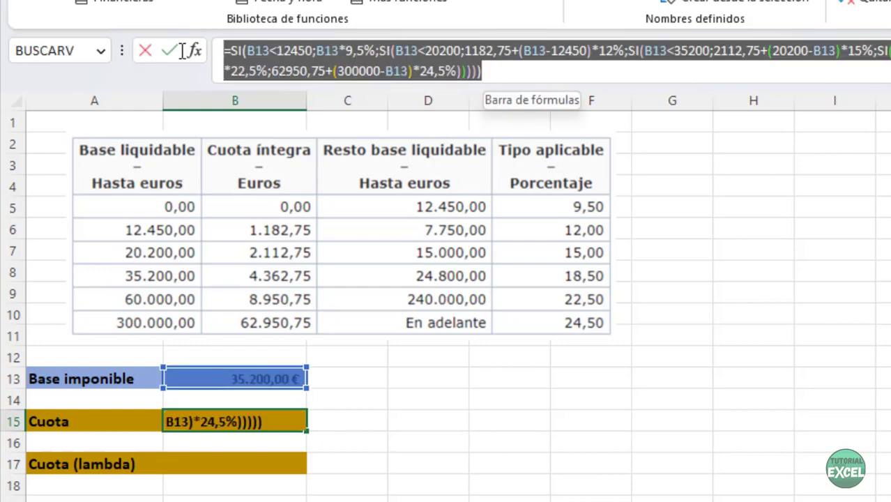
pyautogui.hotkey('ctrl', 'c')
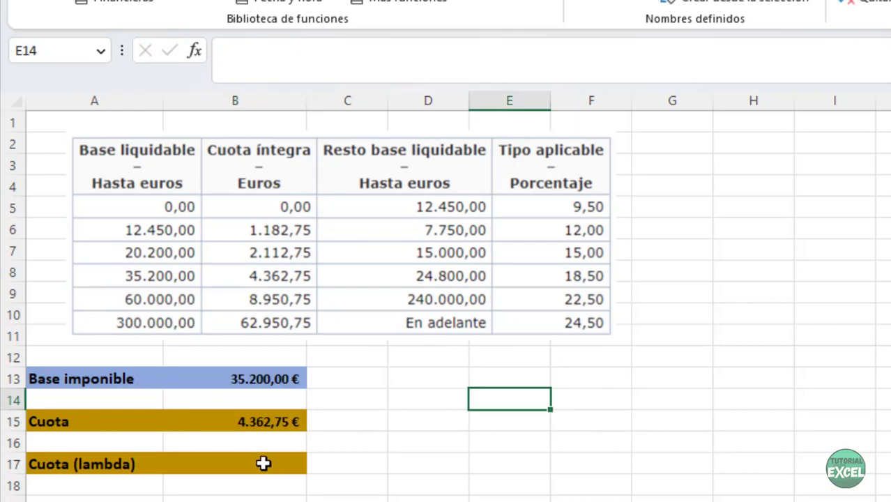
# Step: Write a LAMBDA formula in B17 with the parameter bimp and the copied SI formula as its calculation, including the closing parenthesis
pyautogui.click(263, 464)
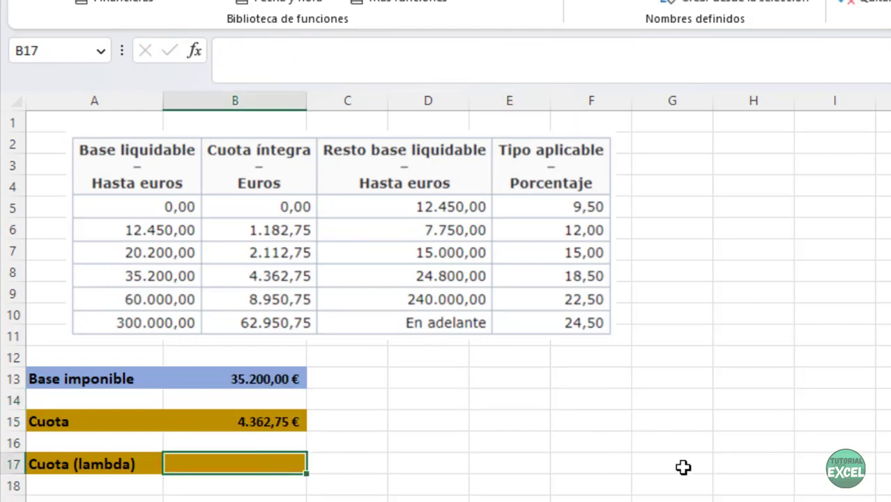
pyautogui.write('=lamda')
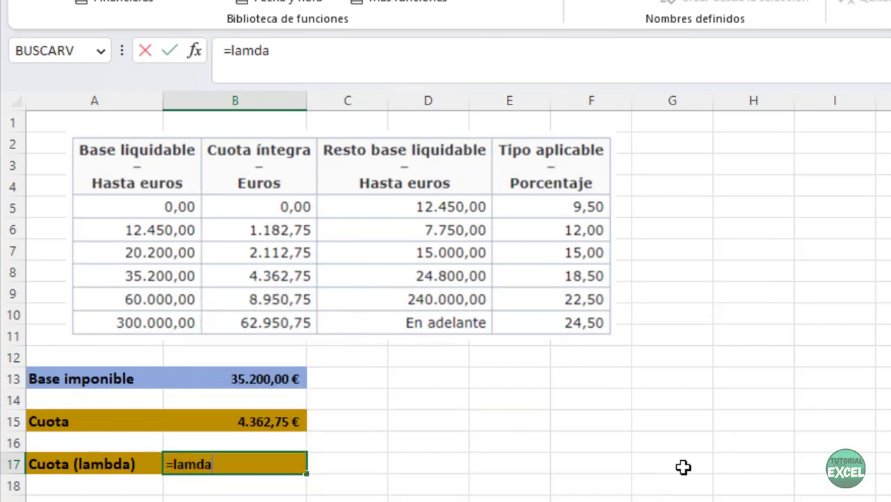
pyautogui.press('BackSpace')
pyautogui.press('BackSpace')
pyautogui.write('bda')
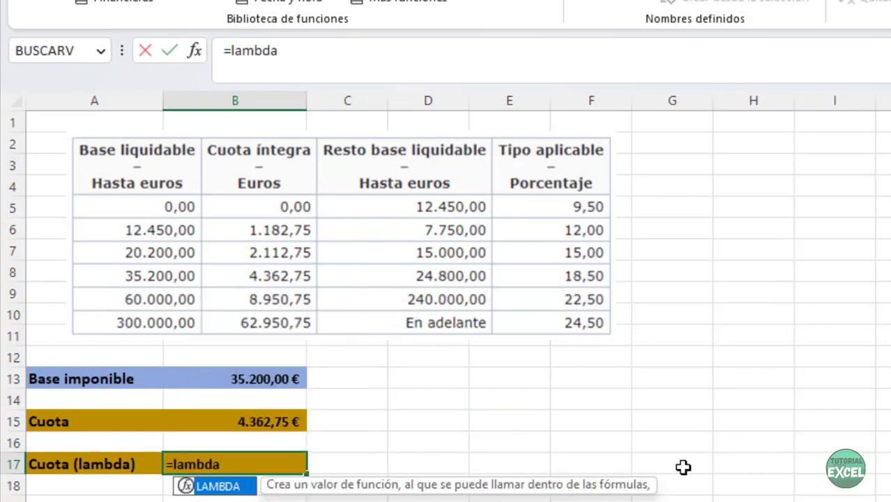
pyautogui.write('(')
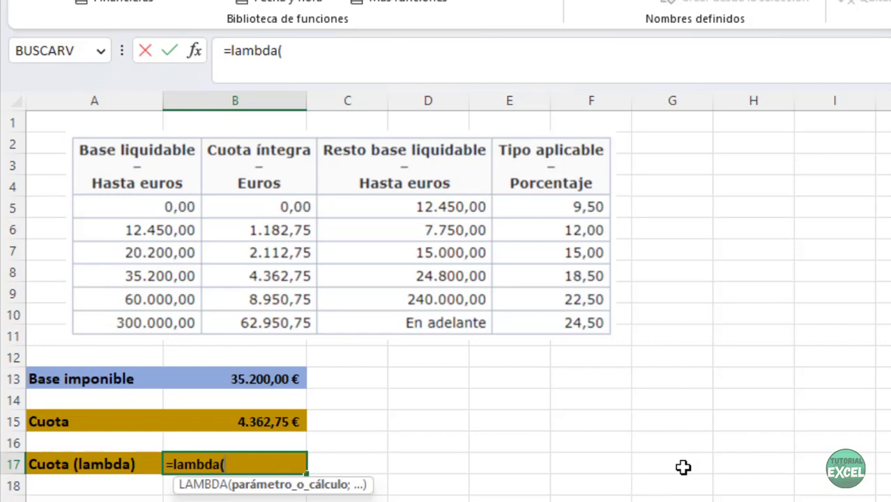
pyautogui.write('bimp')
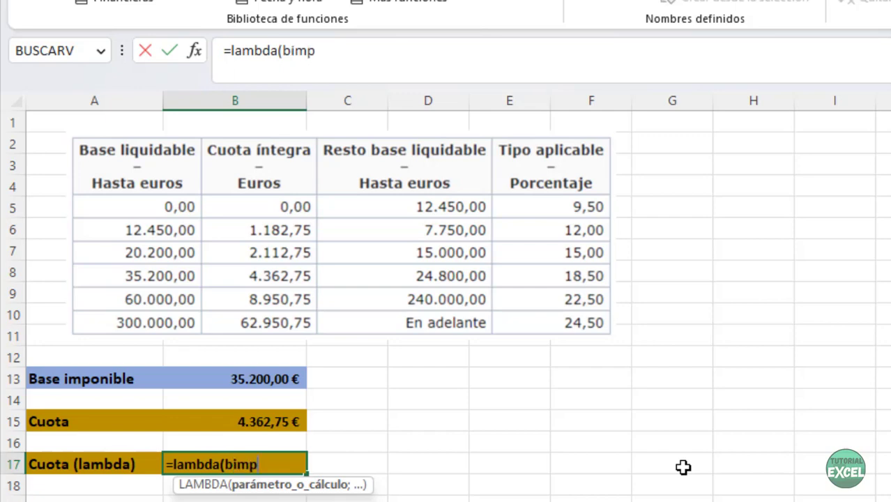
pyautogui.write(';')
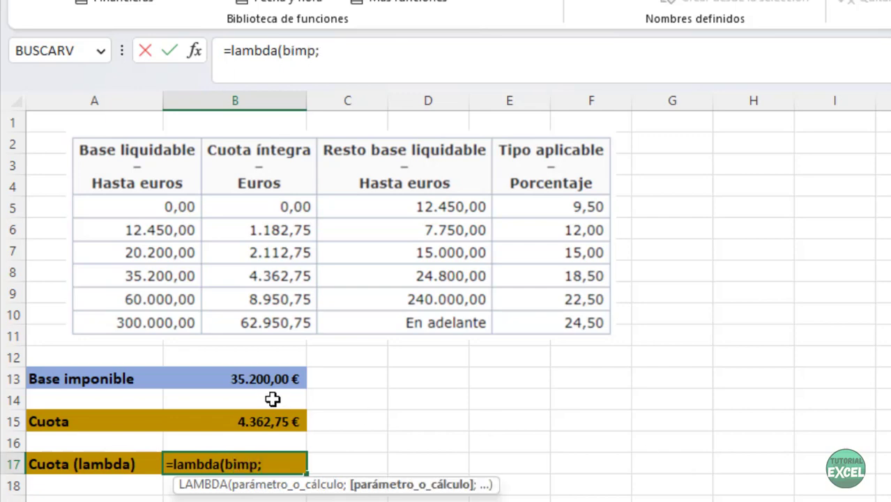
pyautogui.hotkey('ctrl', 'v')
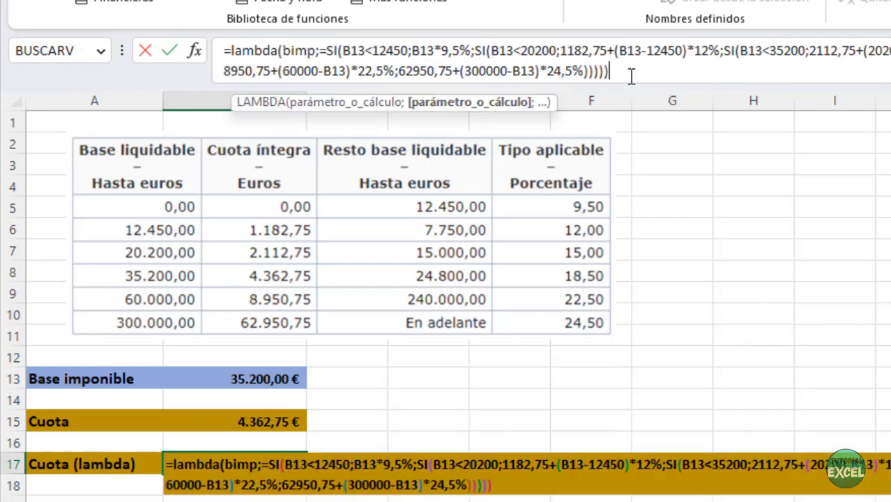
pyautogui.write(')')
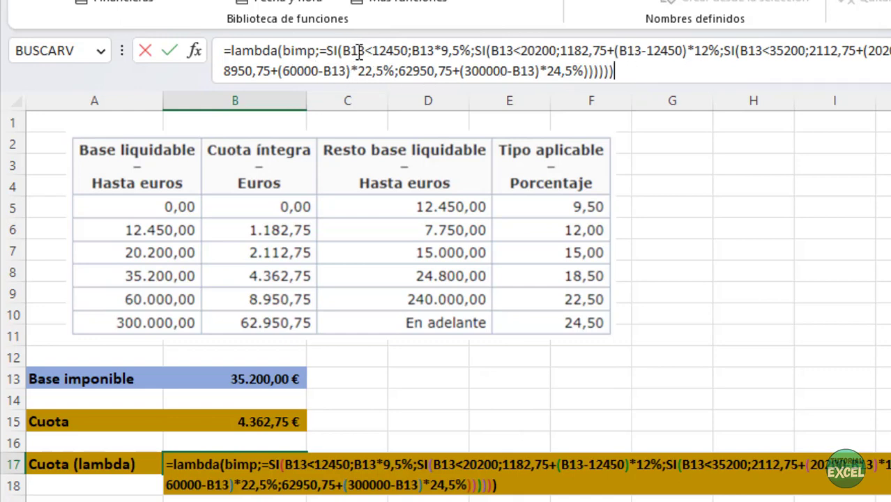
# Step: Replace B13 with bimp in the 12450 and 20200 SI conditions and in their calculations within the B17 formula
pyautogui.moveTo(282, 50); pyautogui.dragTo(315, 49)
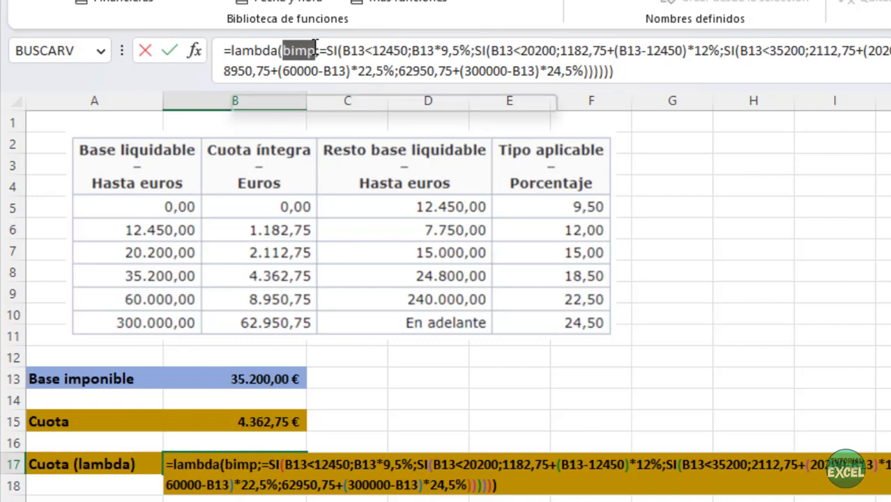
pyautogui.doubleClick(354, 50)
pyautogui.write('bimp')
pyautogui.doubleClick(427, 52)
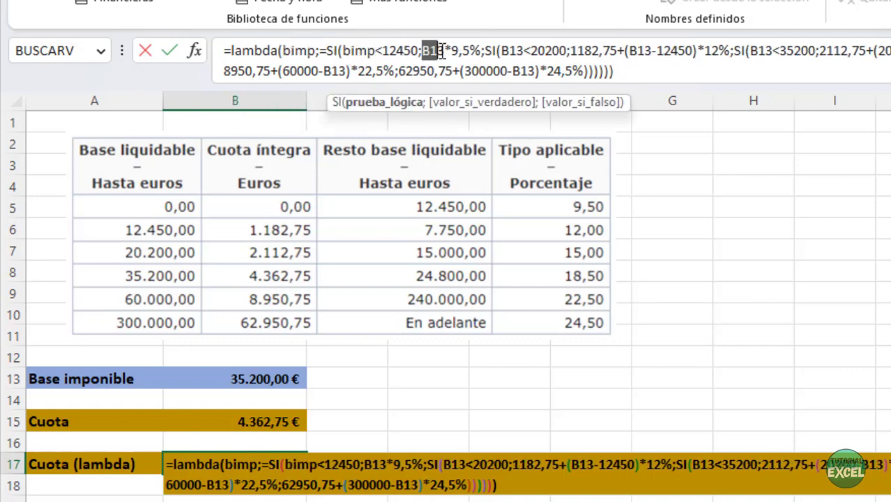
pyautogui.write('bimp')
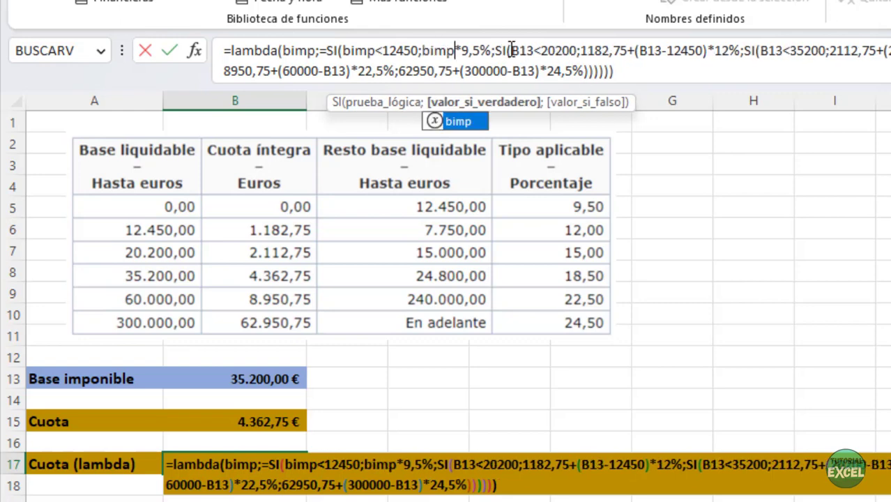
pyautogui.moveTo(509, 50); pyautogui.dragTo(536, 50)
pyautogui.write('bimp')
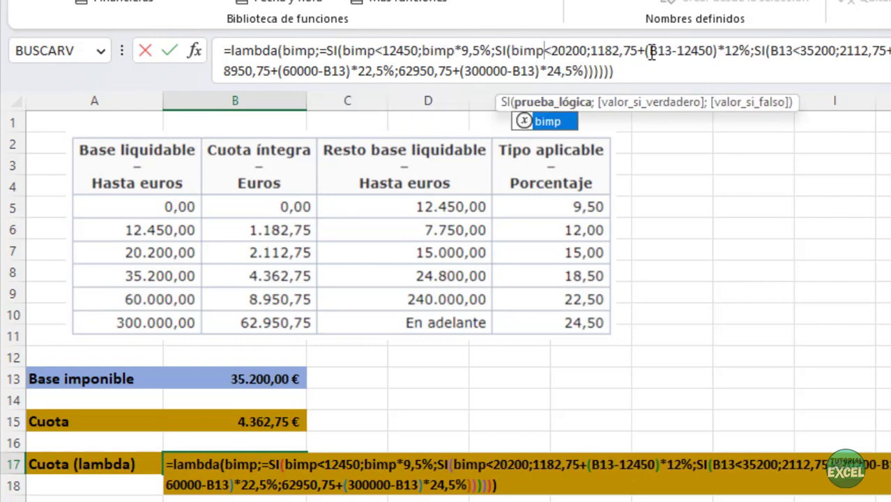
pyautogui.moveTo(649, 50); pyautogui.dragTo(673, 50)
pyautogui.write('bimp')
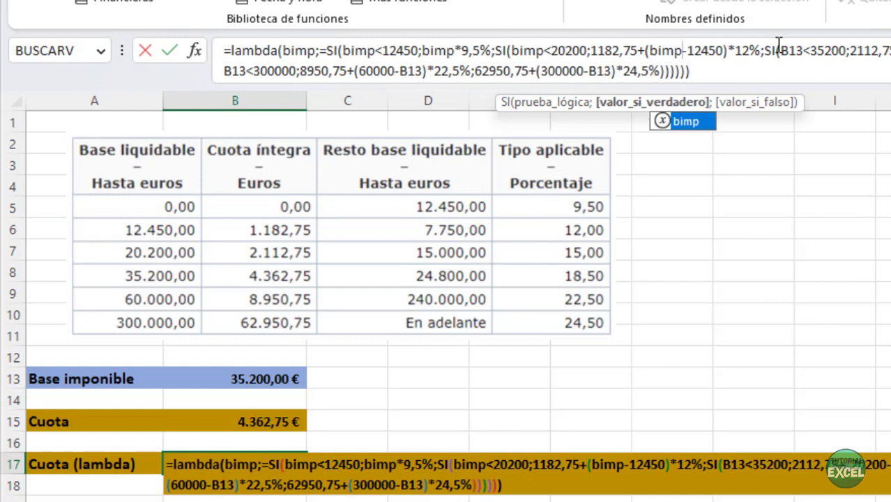
# Step: Replace B13 with bimp from the 35200 SI condition up to the part preceding the 300000 condition
pyautogui.moveTo(780, 50); pyautogui.dragTo(804, 51)
pyautogui.write('bimp')
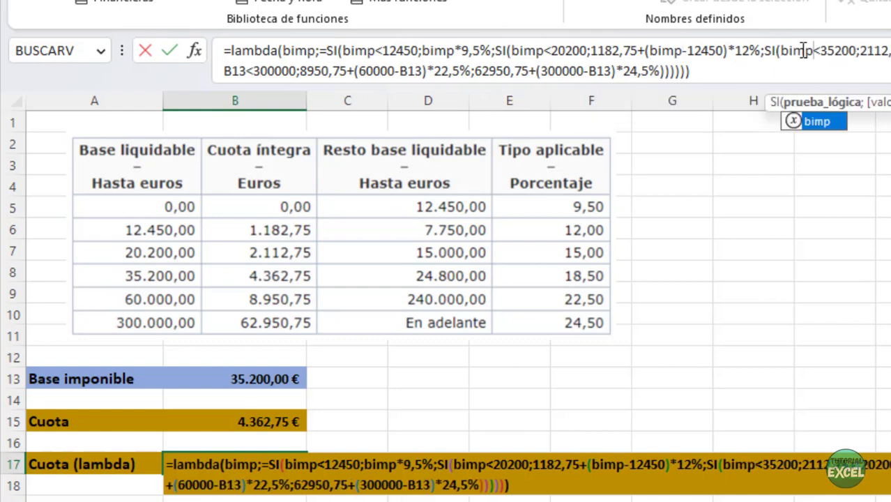
pyautogui.click(890, 50)
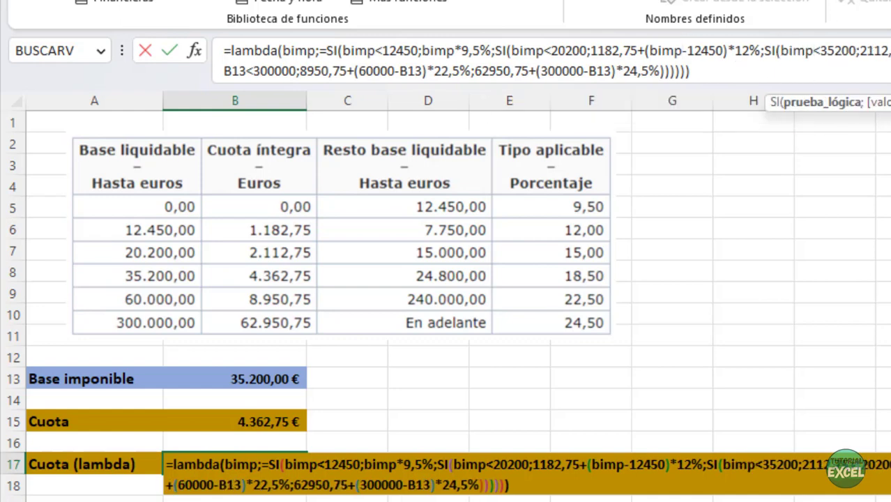
pyautogui.write('bimp;=SI(')
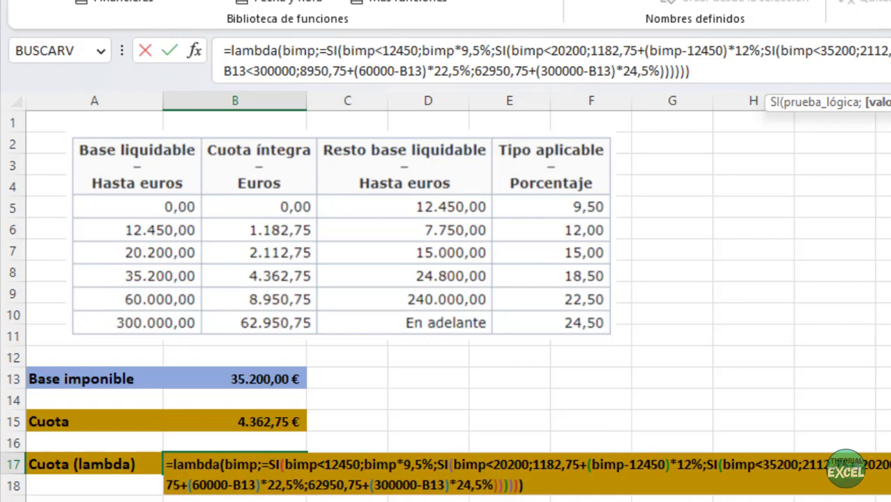
pyautogui.write('bimp')
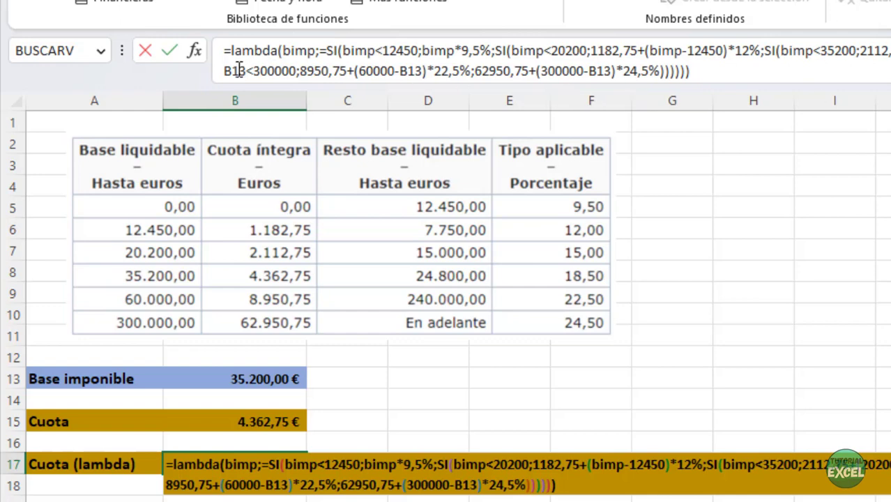
# Step: Replace the remaining B13 references from the 300000 condition onward with bimp, remove the extra equals sign before the first SI, and enter the formula
pyautogui.moveTo(247, 71); pyautogui.dragTo(220, 71)
pyautogui.write('bimp')
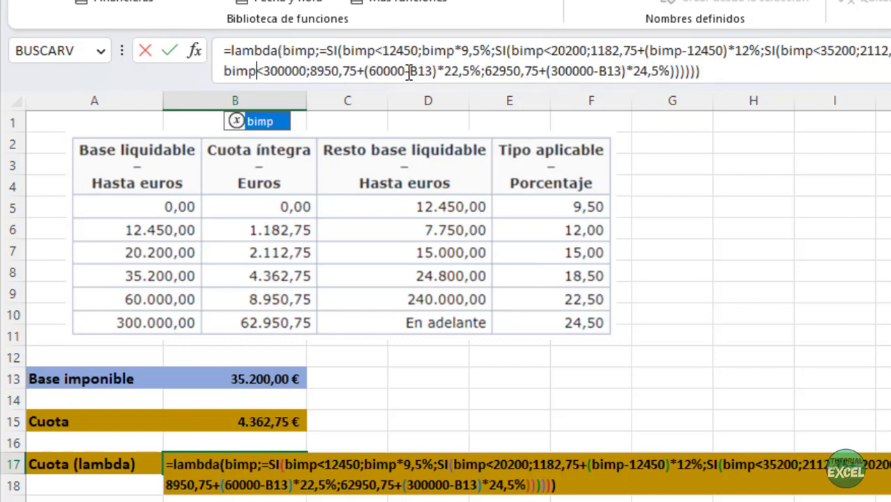
pyautogui.moveTo(410, 70); pyautogui.dragTo(433, 70)
pyautogui.write('bimp')
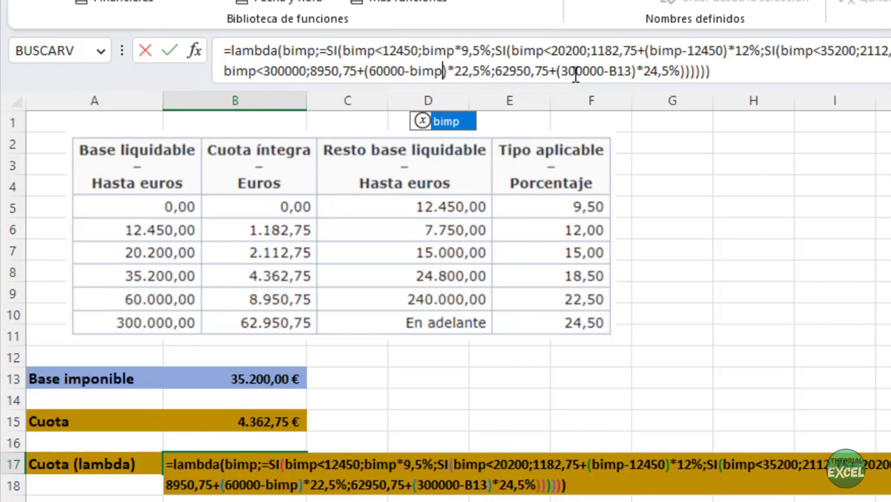
pyautogui.moveTo(609, 70); pyautogui.dragTo(633, 71)
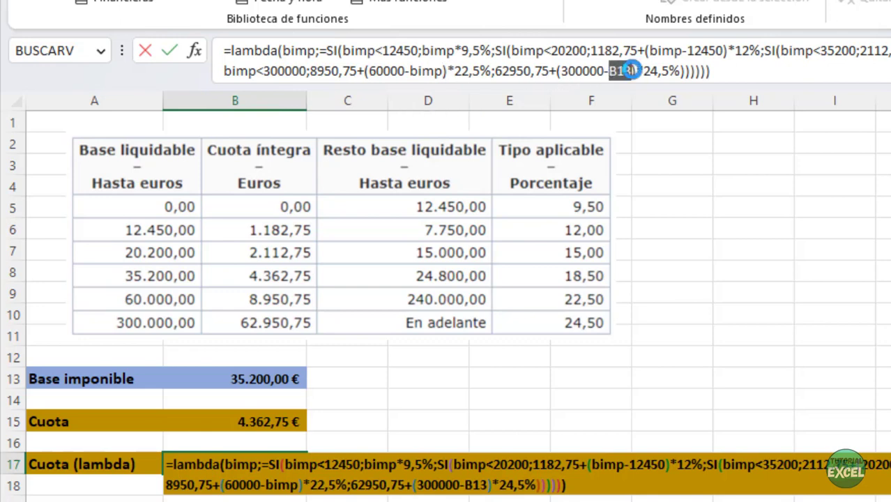
pyautogui.write('bimp')
pyautogui.click(764, 70)
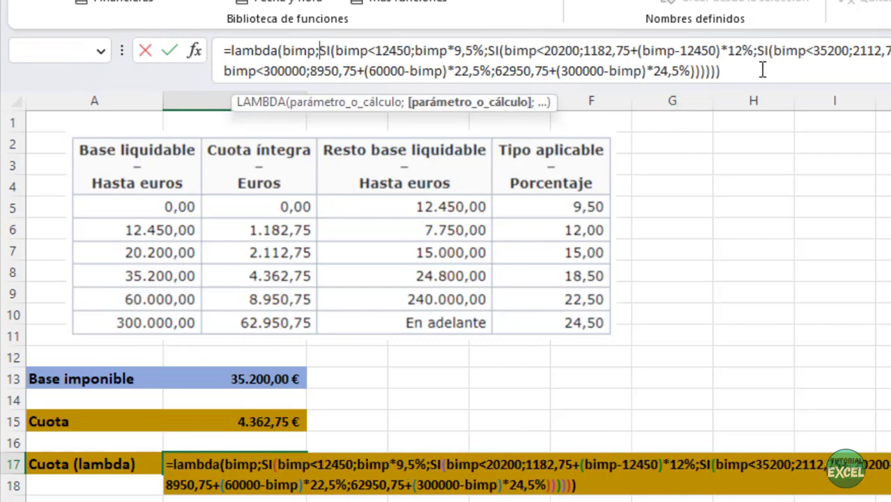
pyautogui.press('Return')
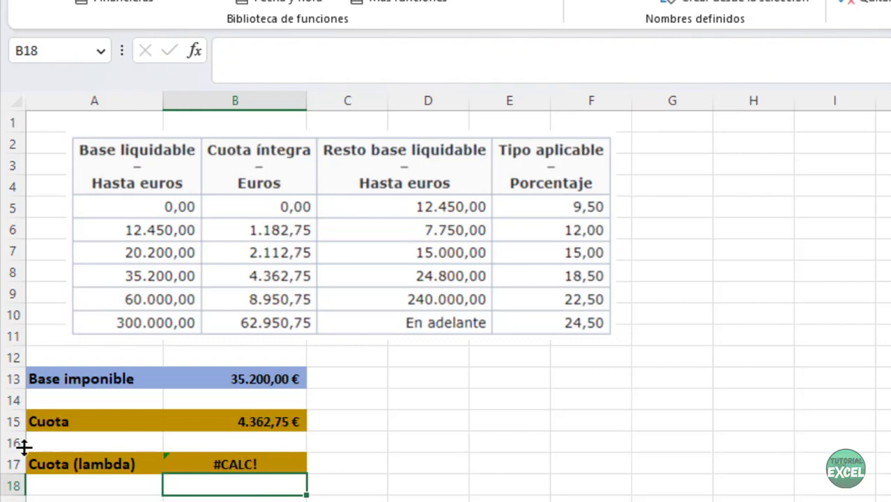
# Step: Append (B13) to the LAMBDA formula in B17 so that Base imponible is passed as its argument
pyautogui.click(301, 463)
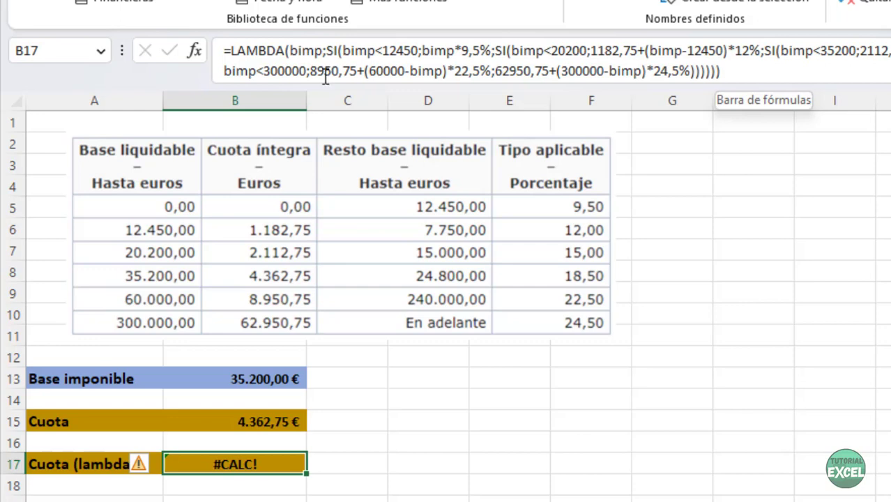
pyautogui.click(779, 70)
pyautogui.write('(')
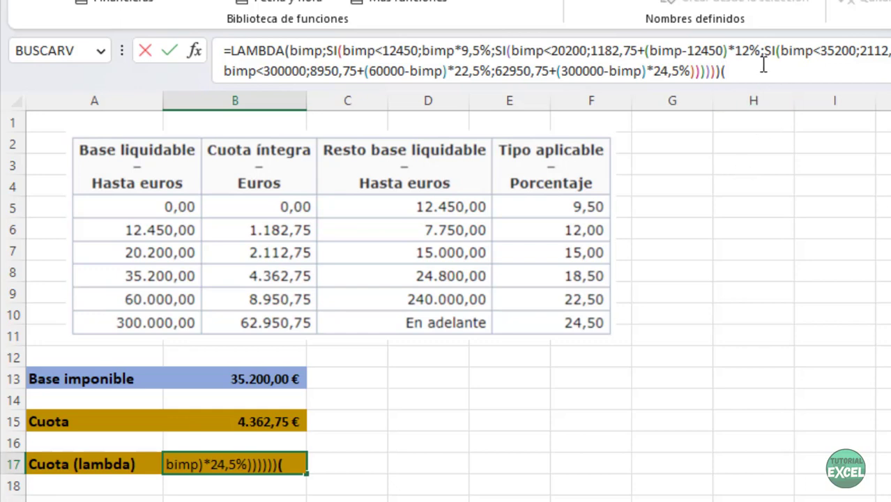
pyautogui.click(260, 379)
pyautogui.write(')')
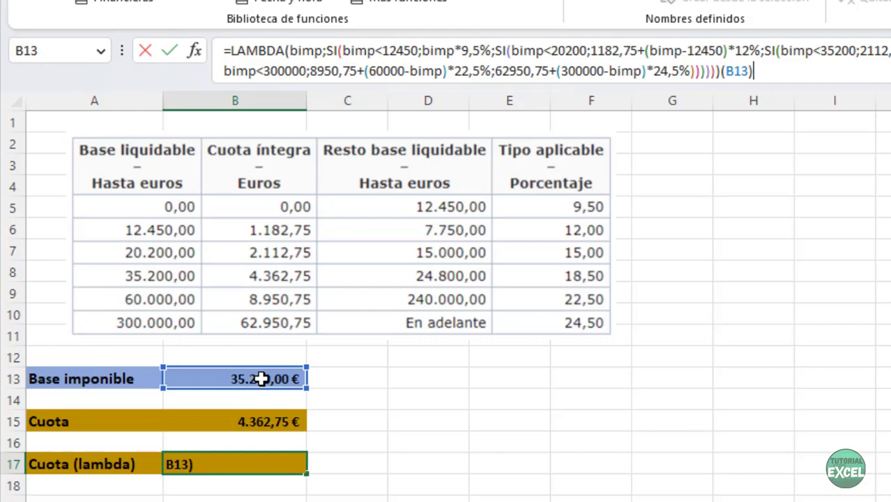
pyautogui.hotkey('ctrl', 'Return')
pyautogui.press('Return')
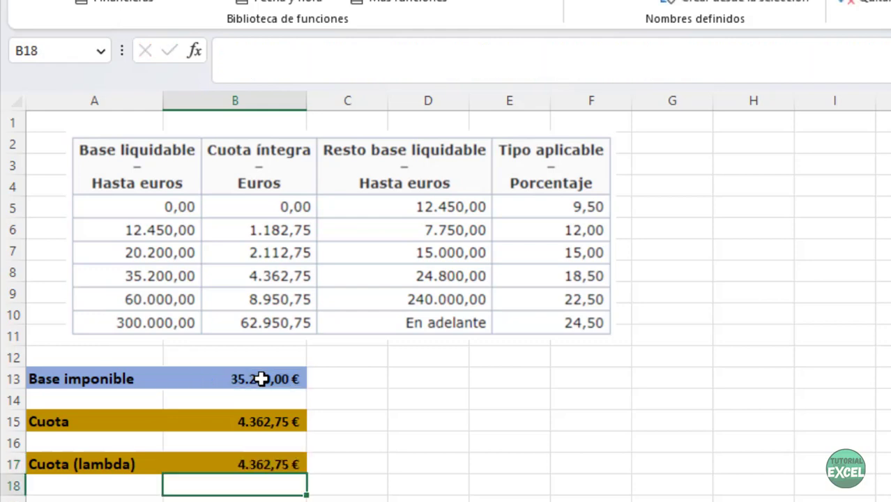
# Step: Copy the LAMBDA formula text from B17 without the (B13) argument, leaving the cell unchanged
pyautogui.click(276, 463)
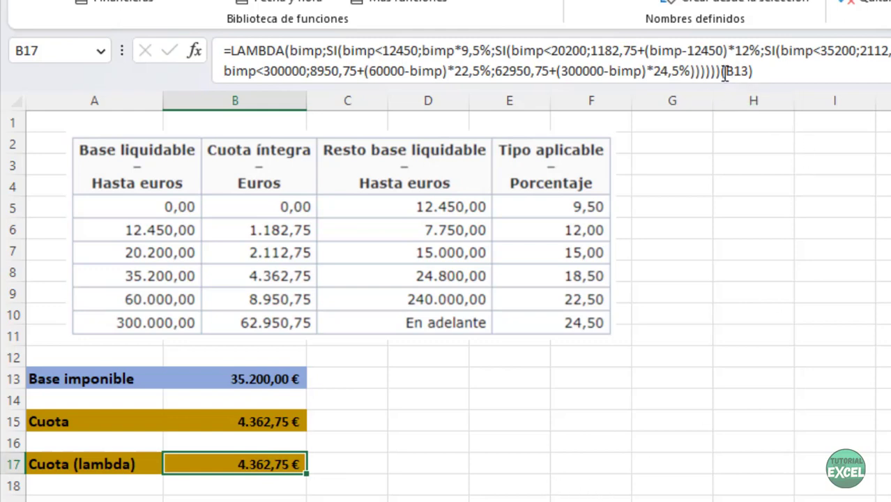
pyautogui.moveTo(724, 70); pyautogui.dragTo(222, 54)
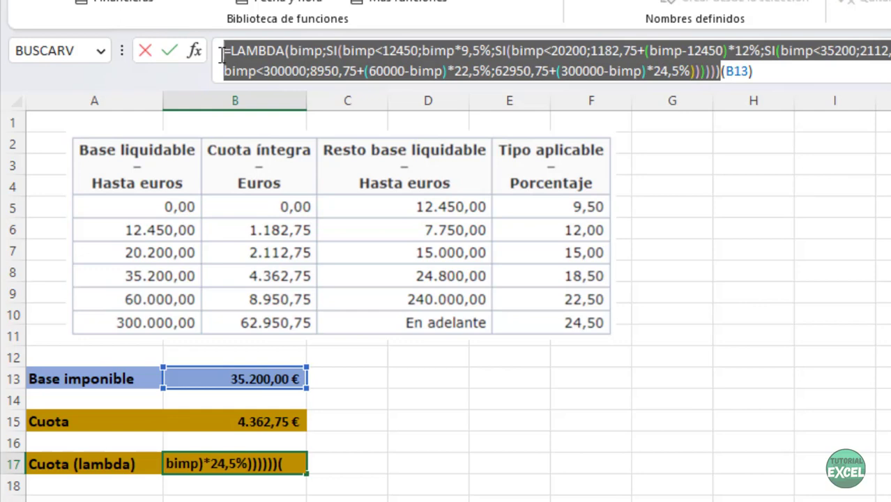
pyautogui.hotkey('ctrl', 'c')
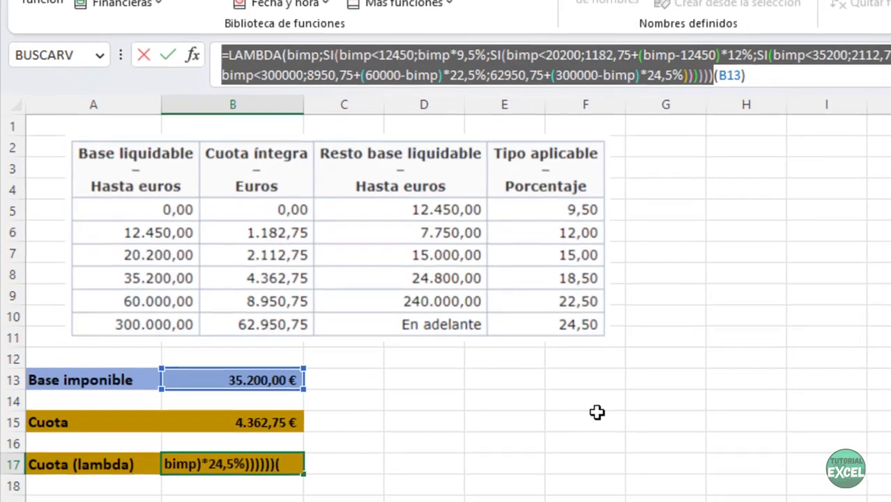
pyautogui.click(591, 421)
pyautogui.press('Escape')
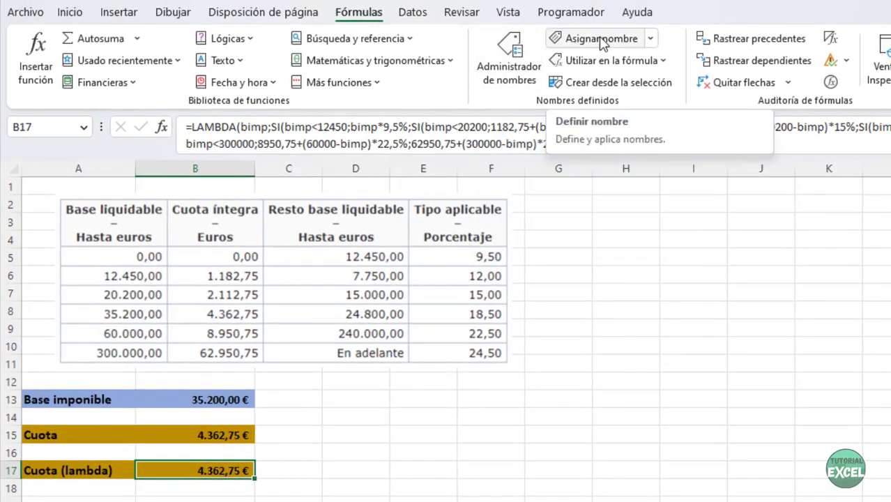
# Step: Create a new workbook-scope name CuotaImpuesto that refers to the copied LAMBDA formula
pyautogui.click(520, 75)
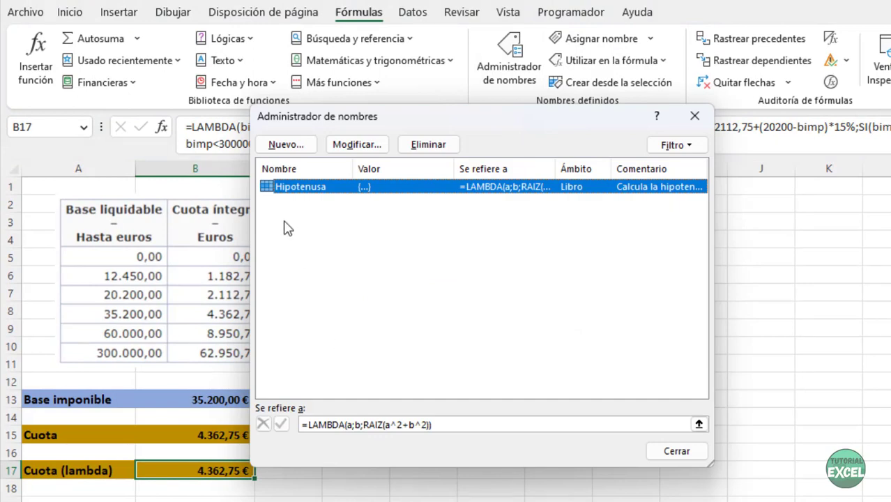
pyautogui.click(286, 144)
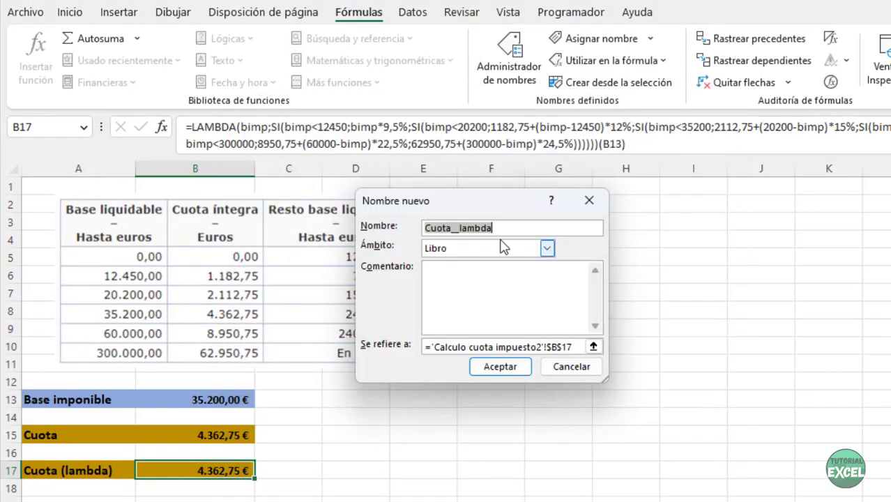
pyautogui.moveTo(455, 228); pyautogui.dragTo(545, 227)
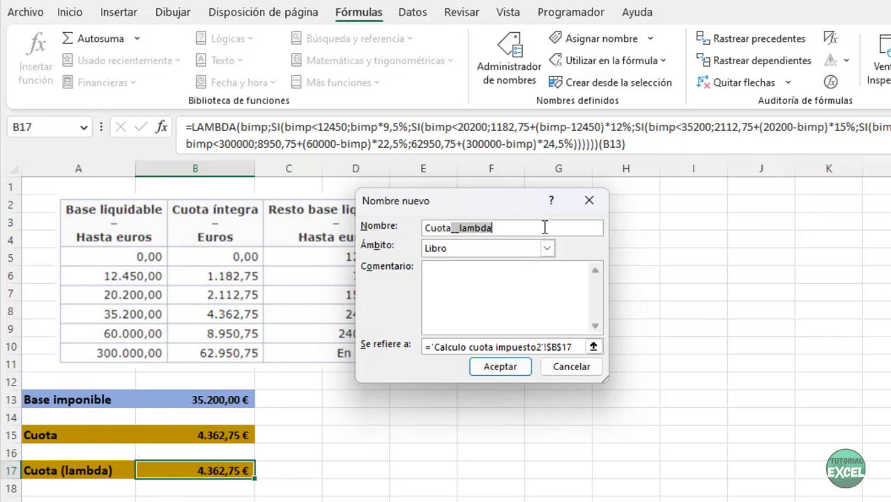
pyautogui.write('lmpuest')
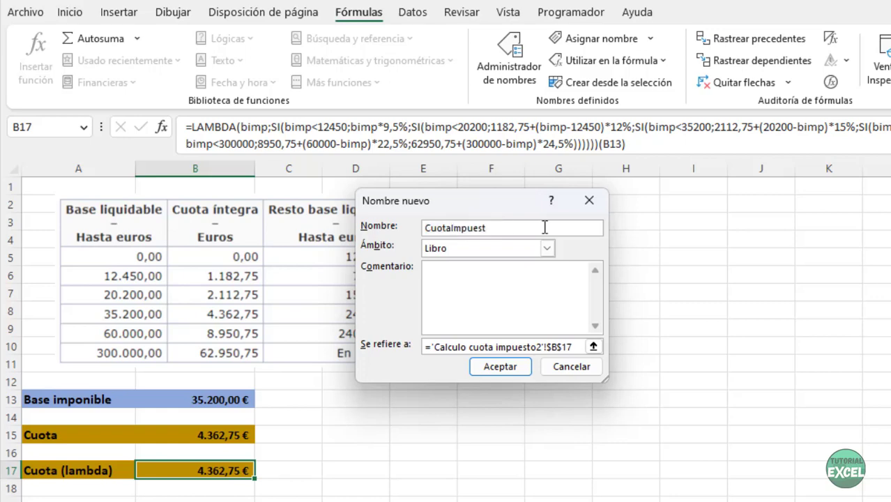
pyautogui.write('o')
pyautogui.moveTo(574, 346); pyautogui.dragTo(376, 344)
pyautogui.hotkey('ctrl', 'v')
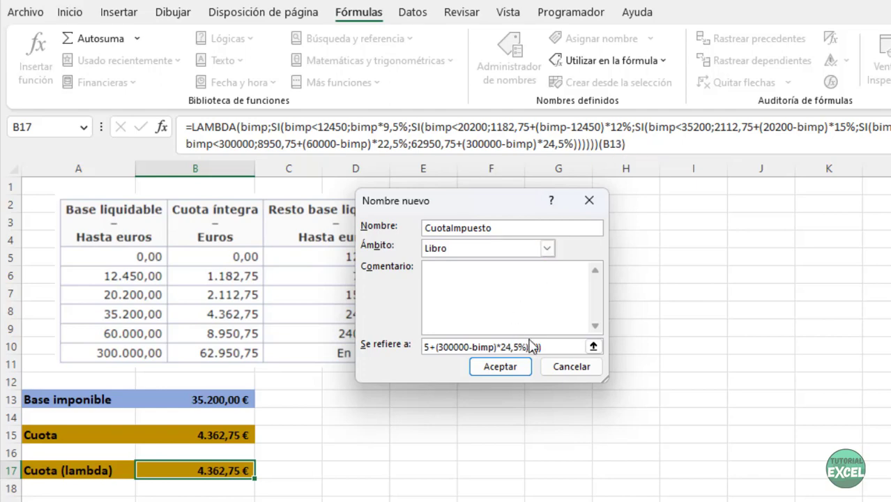
# Step: Add the comment "Calcula la cuota íntegra según la base imponible. Parámetro bimp=Base Imponible" to CuotaImpuesto, save the name, and return to cell B17
pyautogui.click(480, 279)
pyautogui.write('Calcula la ')
pyautogui.write('cuota ')
pyautogui.write('integra ')
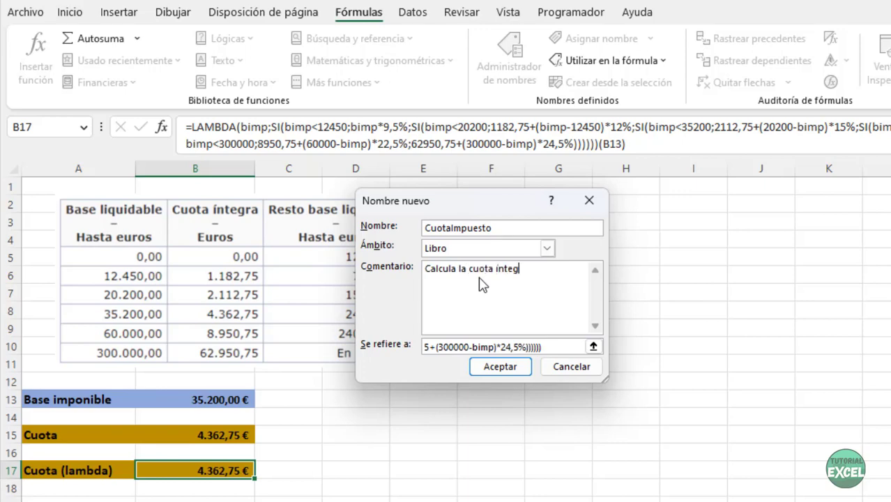
pyautogui.write('según la base impo')
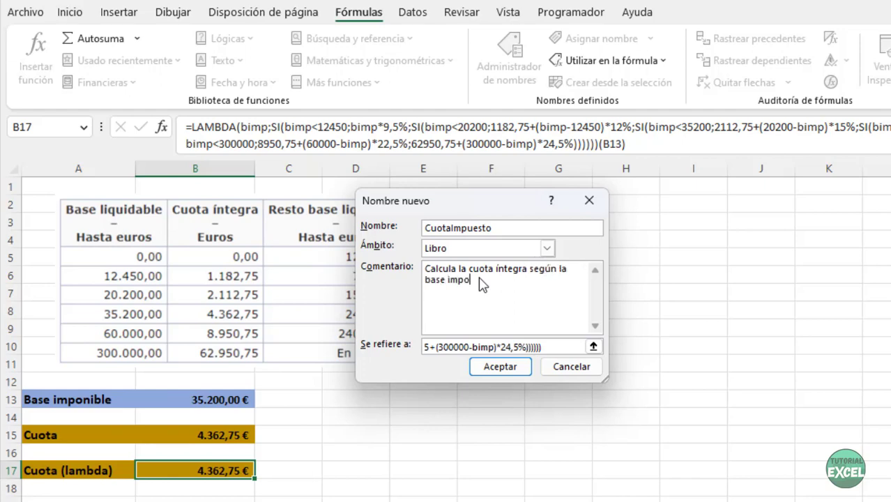
pyautogui.write('nible. Parámetro bimp=')
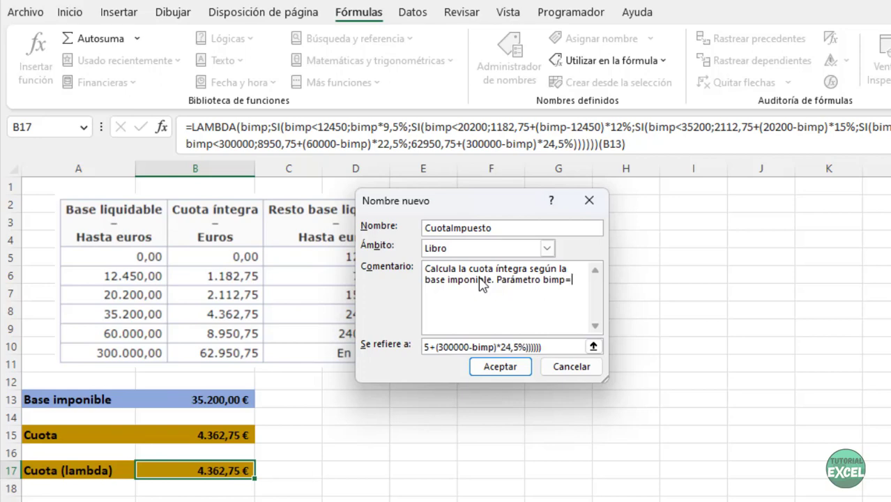
pyautogui.write('Base Imponi')
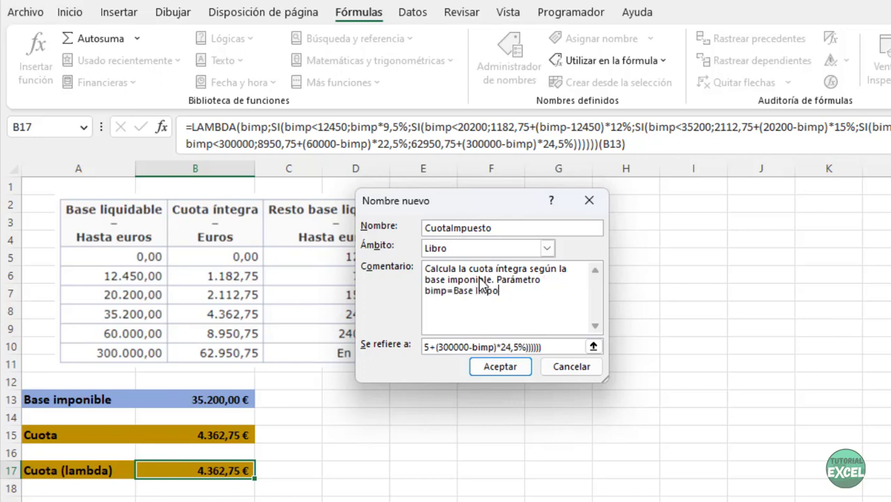
pyautogui.press('BackSpace')
pyautogui.press('BackSpace')
pyautogui.press('BackSpace')
pyautogui.press('BackSpace')
pyautogui.write('mponible')
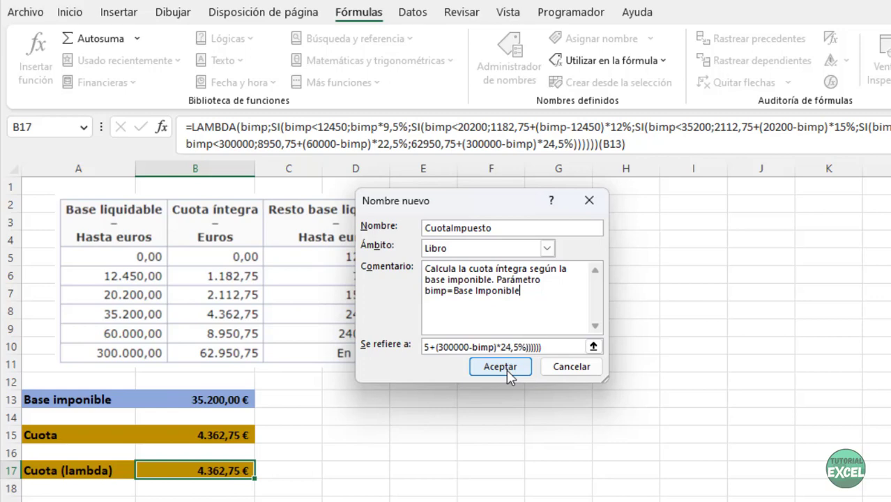
pyautogui.click(500, 367)
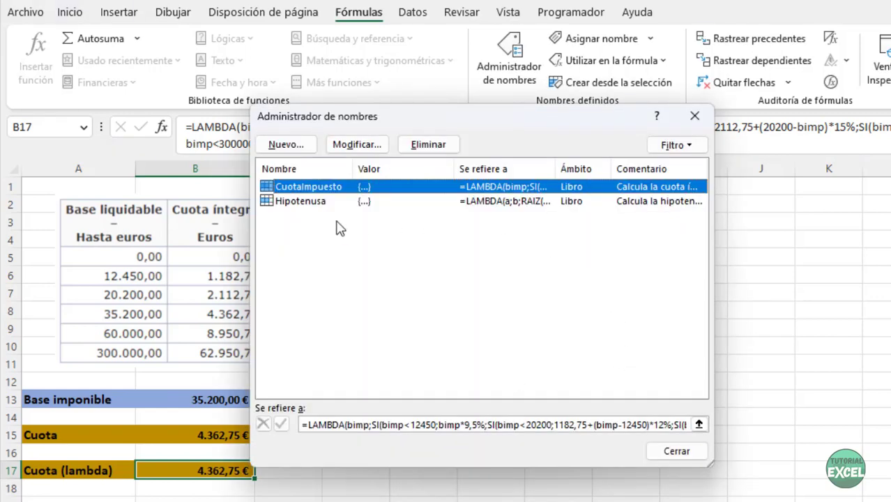
pyautogui.click(677, 450)
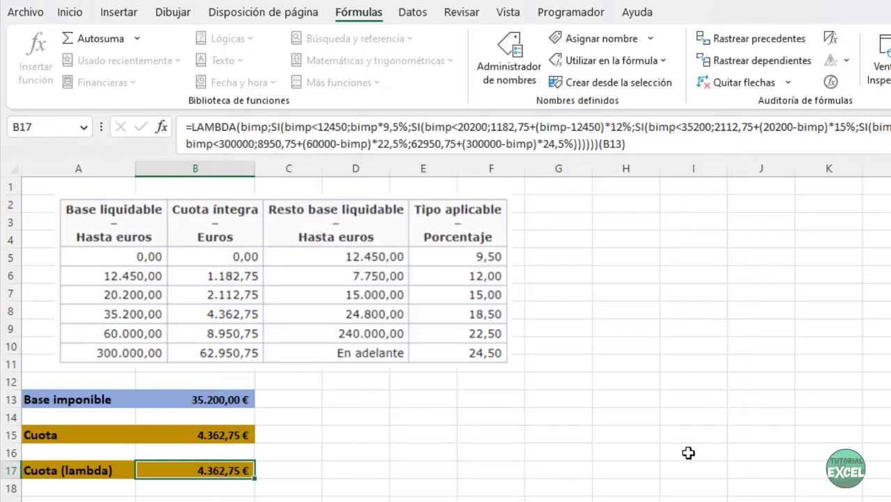
pyautogui.click(690, 458)
pyautogui.click(243, 473)
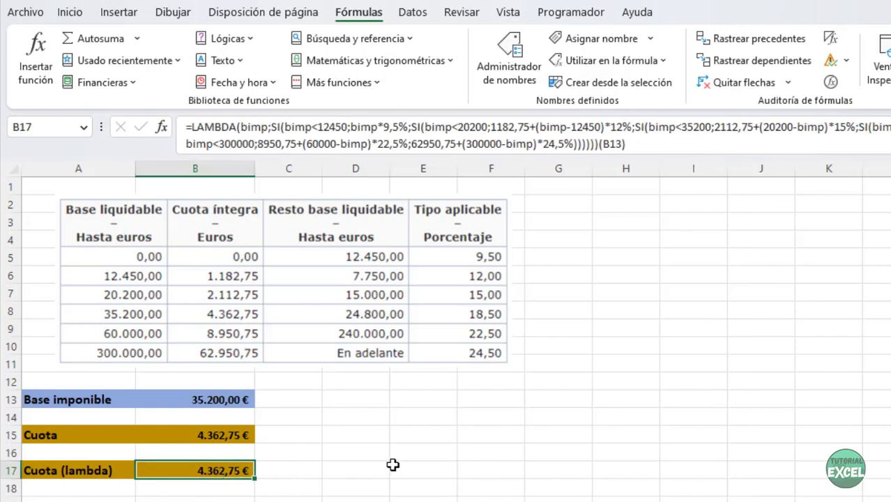
# Step: Replace the LAMBDA formula in B17 with =CuotaImpuesto(B13), using Base imponible as the bimp argument
pyautogui.press('Delete')
pyautogui.click(392, 465)
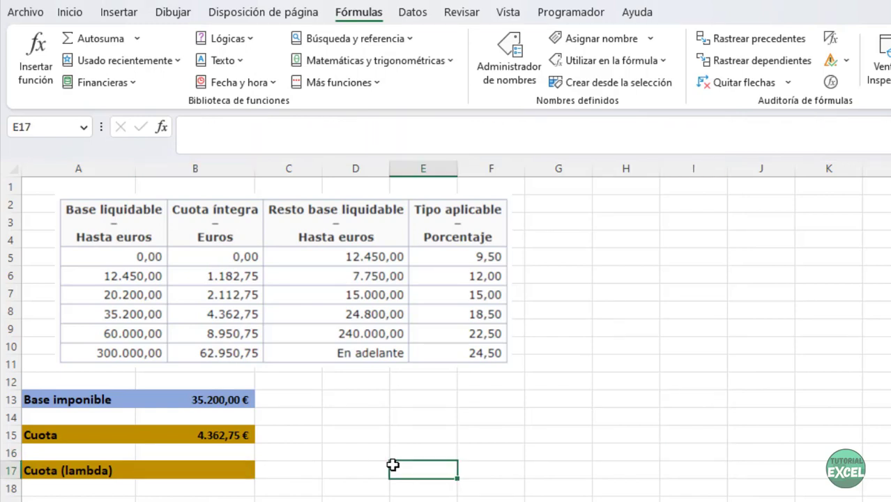
pyautogui.click(209, 474)
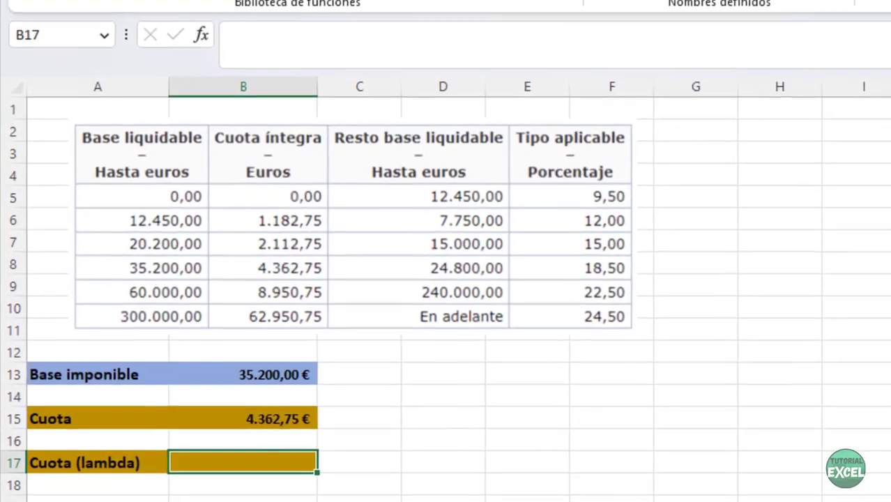
pyautogui.write('=cuo')
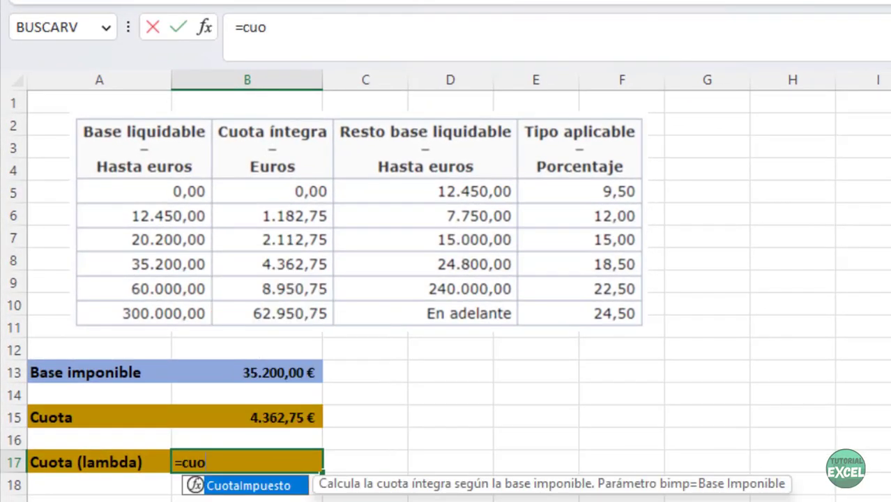
pyautogui.doubleClick(266, 488)
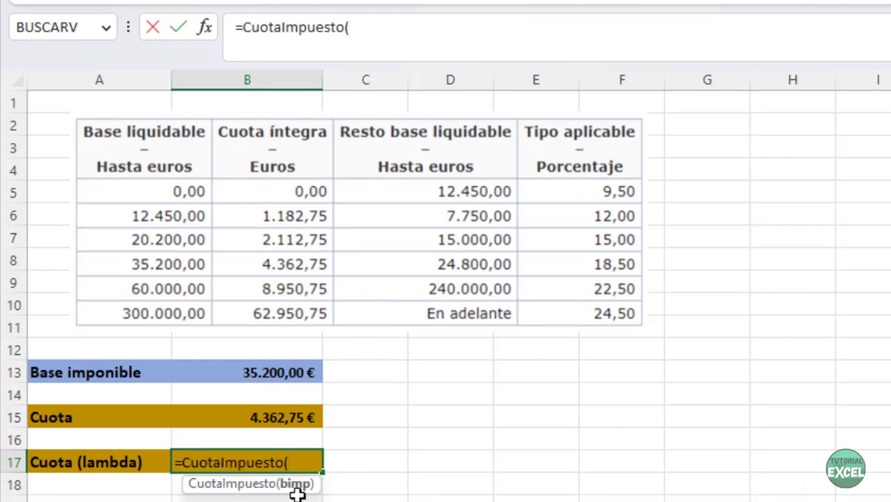
pyautogui.click(262, 375)
pyautogui.write(')')
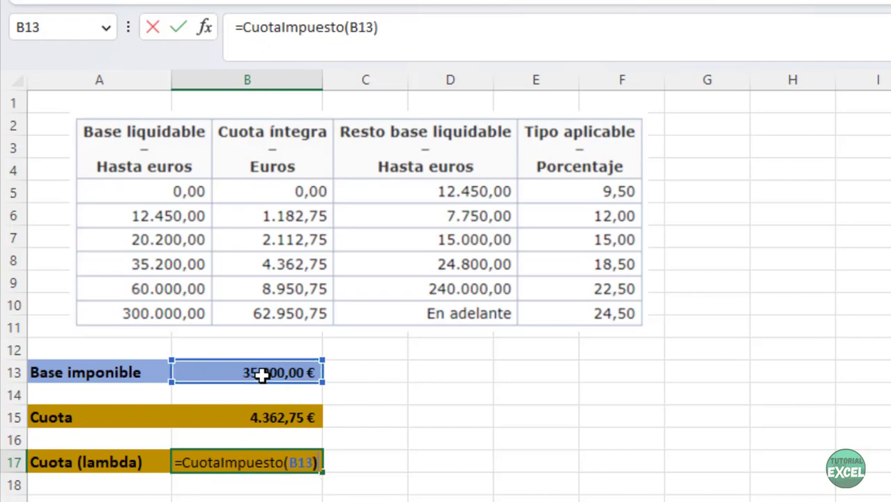
pyautogui.press('Return')
pyautogui.press('Up')
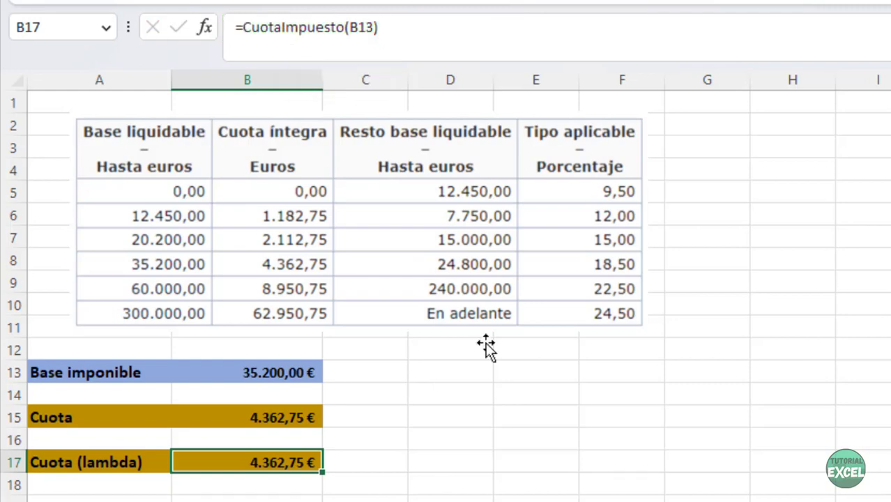
# Step: Examine the nested SI formula of Cuota in B15 for comparison with the custom function in B17
pyautogui.click(631, 438)
pyautogui.click(289, 417)
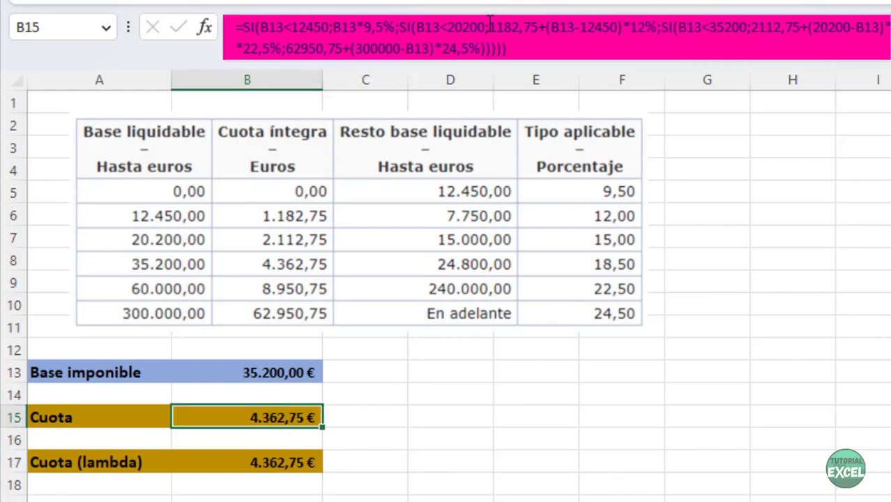